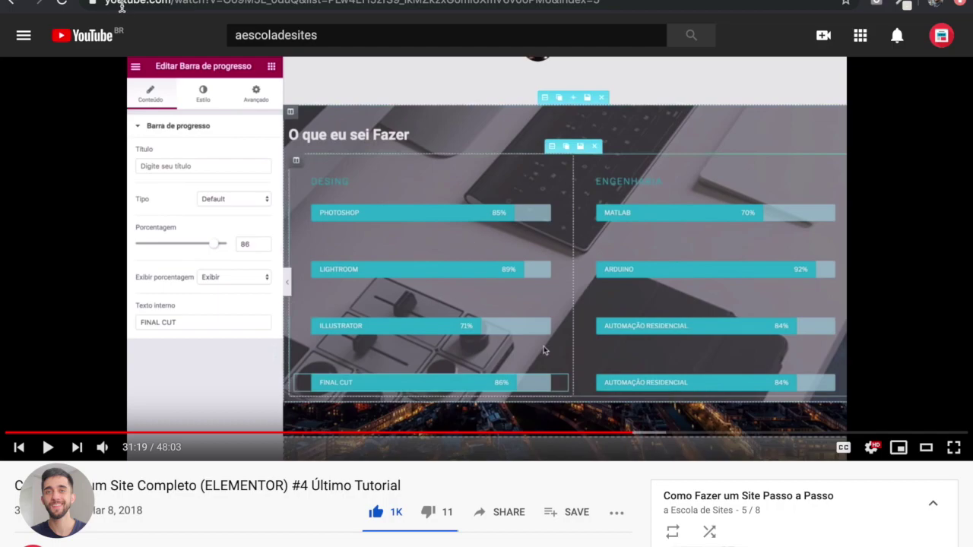
- Examine the example site's feature cards and the "Sobre nós" and "O que fazemos" columns around the central image
left_click(122, 11)
scroll(354, 199, "up", 2)
scroll(354, 199, "up", 10)
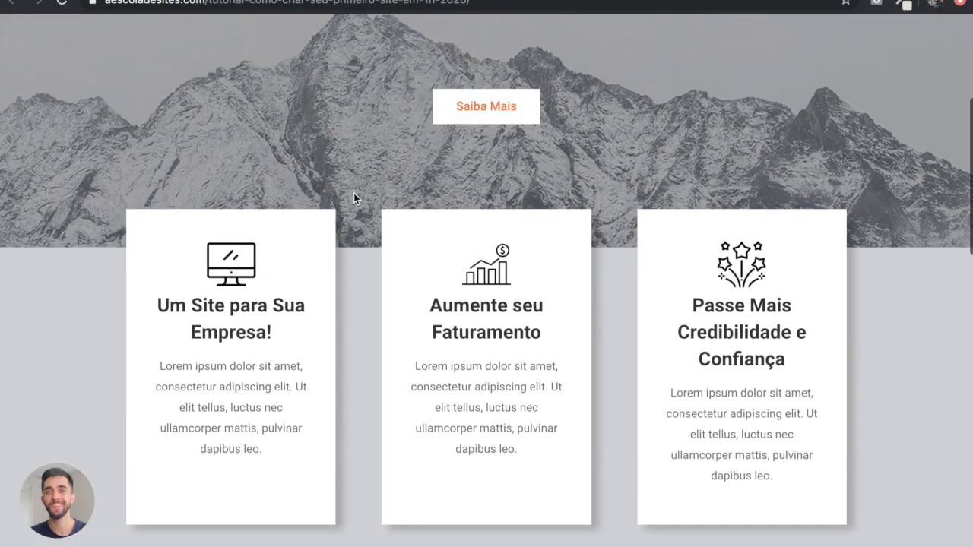
scroll(354, 199, "down", 12)
scroll(353, 198, "up", 1)
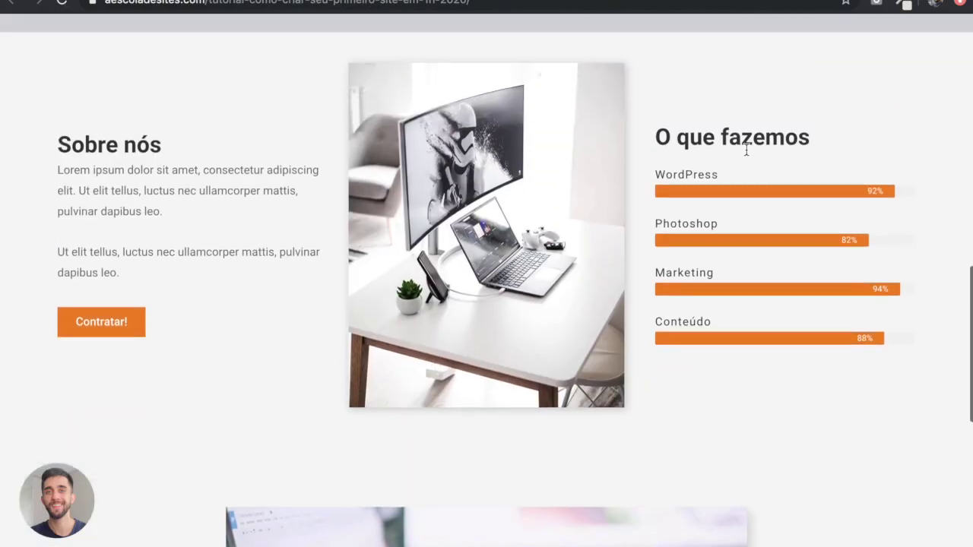
left_click_drag(652, 136, 890, 326)
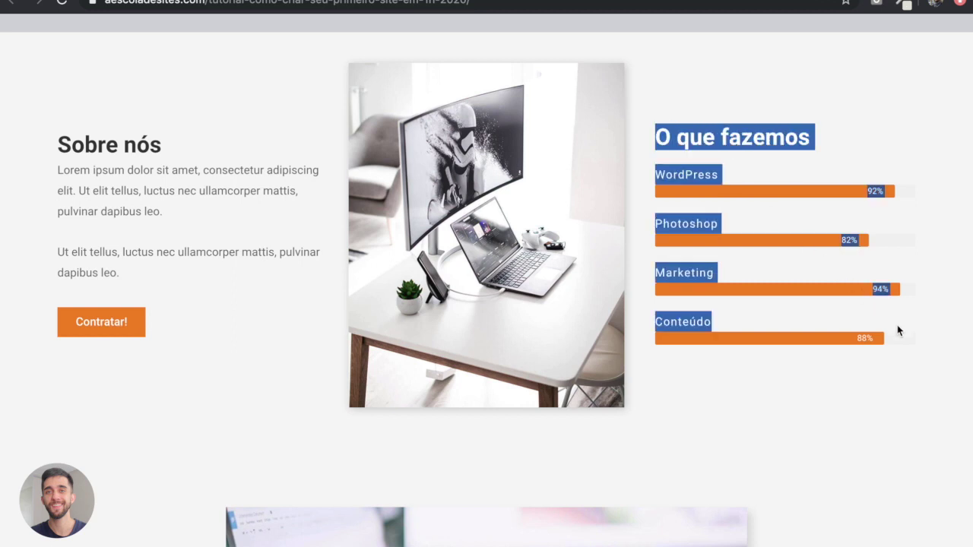
left_click(896, 327)
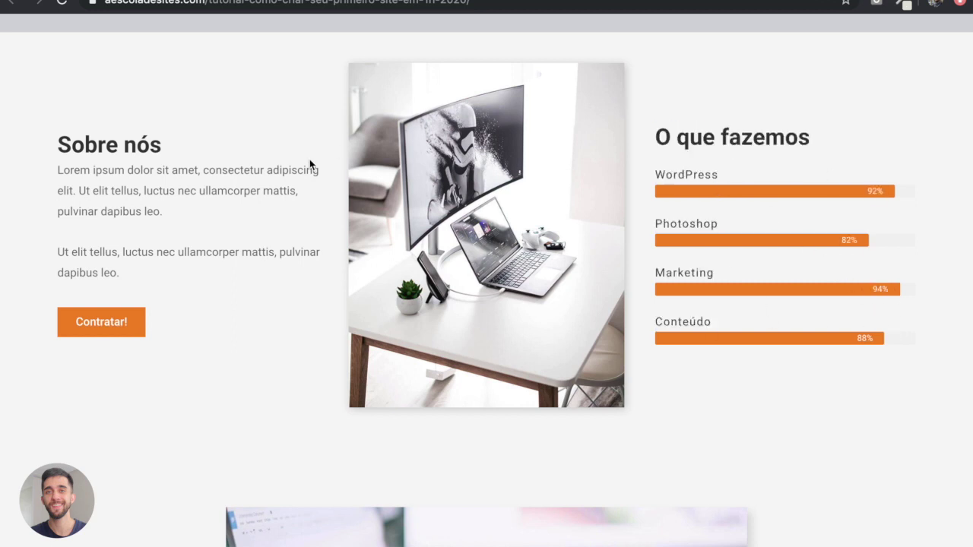
scroll(294, 163, "up", 1)
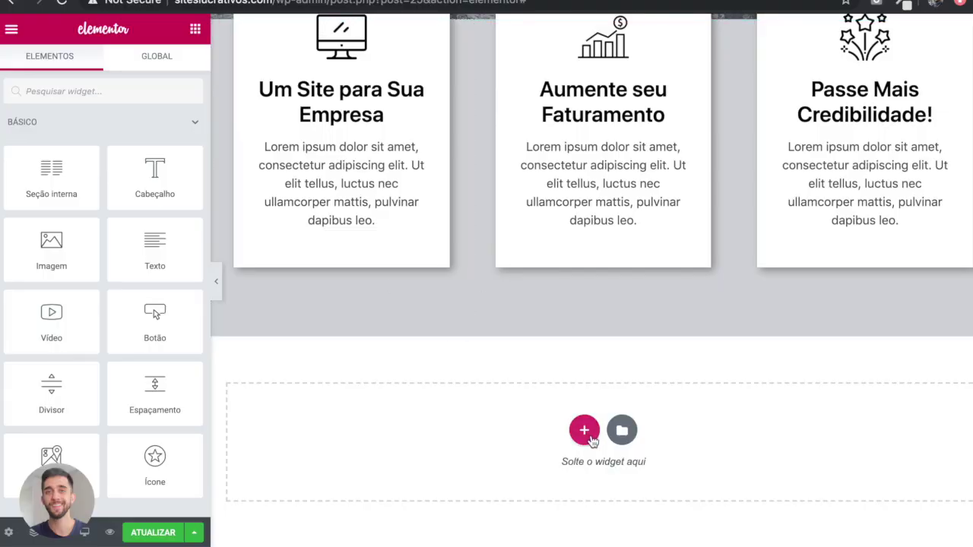
- Add a new section with three equal columns below the three feature cards
left_click(585, 430)
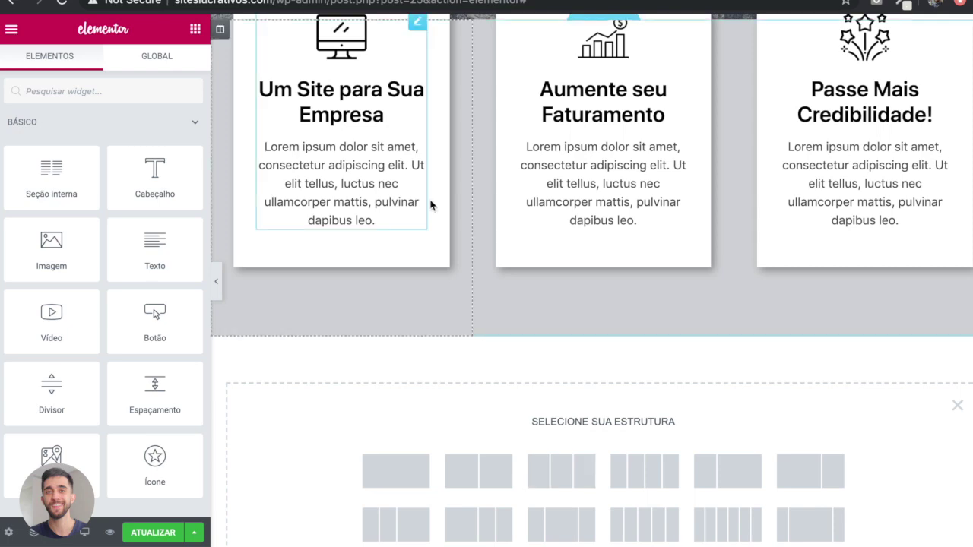
scroll(524, 266, "up", 2)
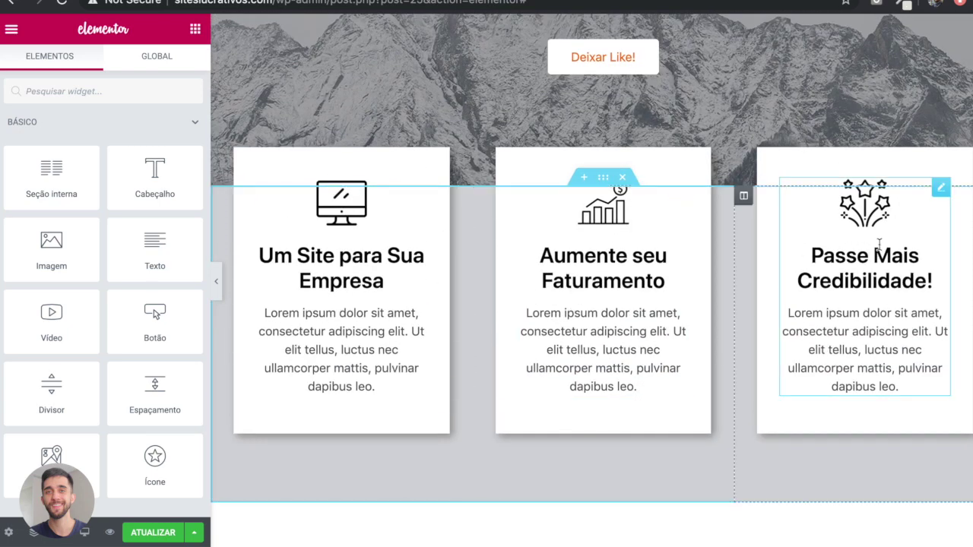
scroll(859, 252, "down", 3)
left_click(559, 392)
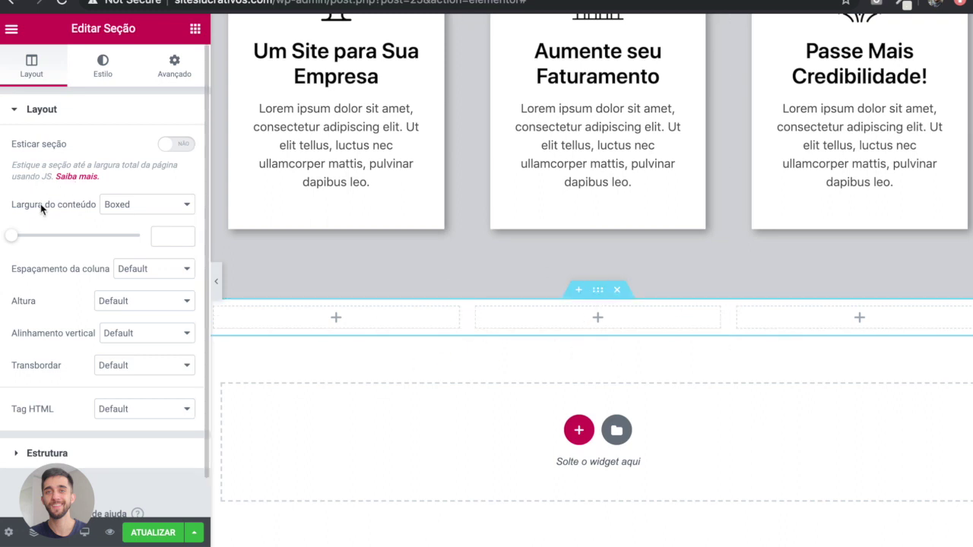
- Set the new three-column section's boxed content width to 1000
left_click(164, 236)
type("1000")
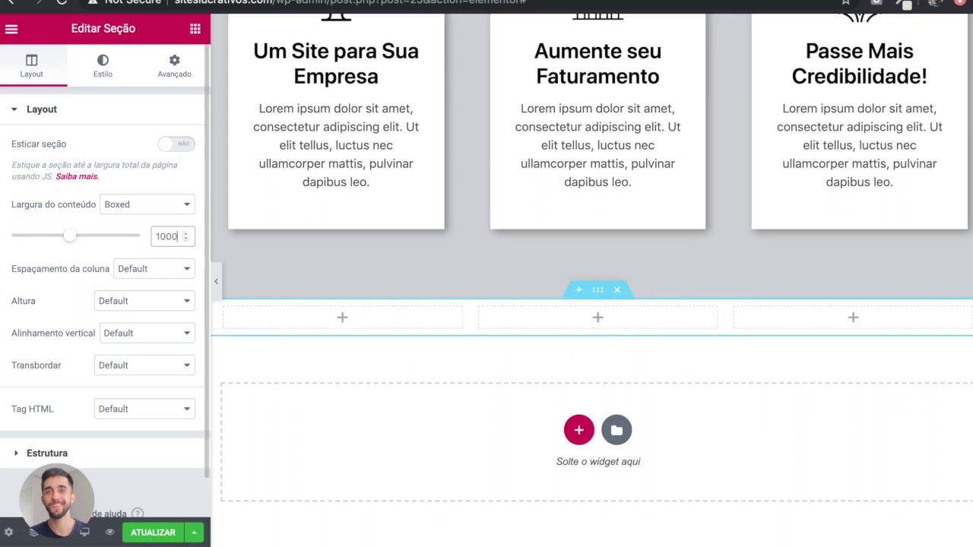
scroll(536, 221, "up", 6)
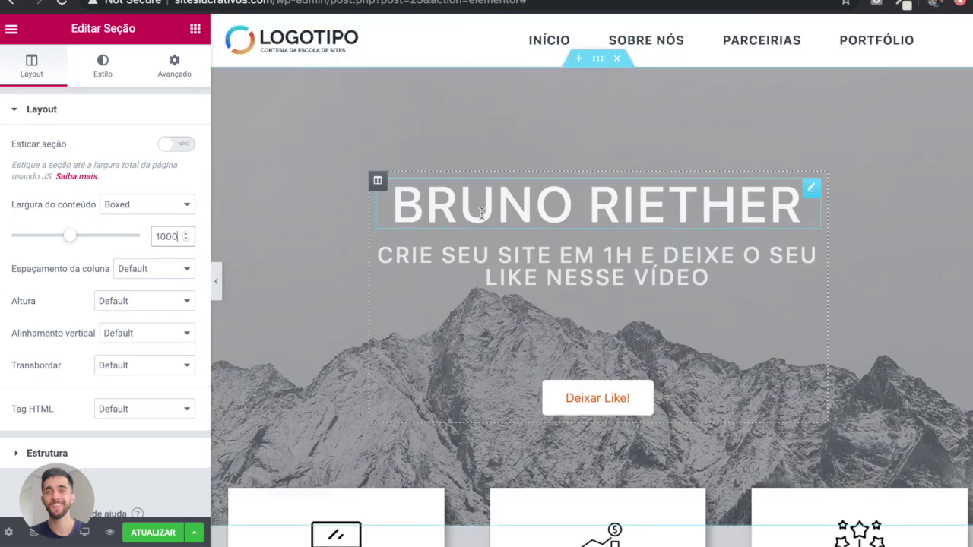
scroll(481, 213, "down", 7)
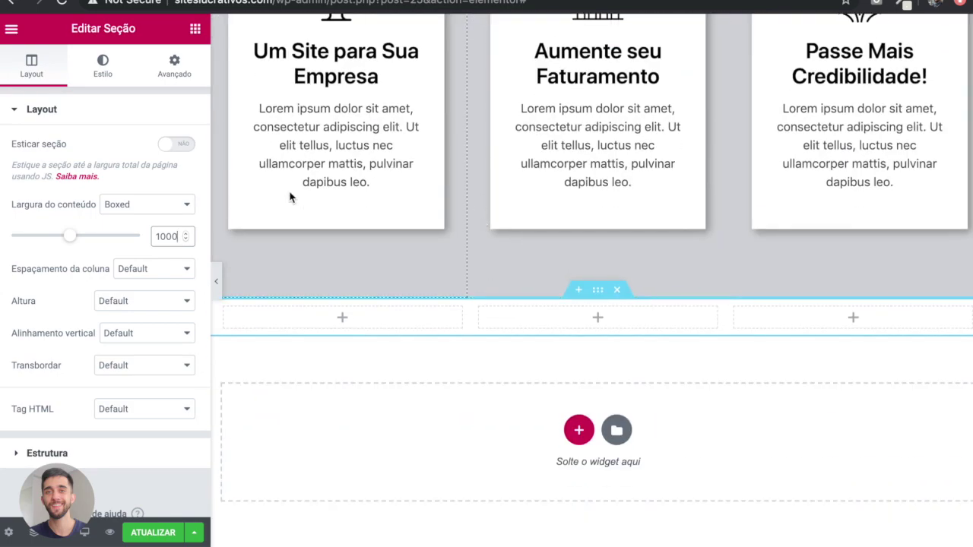
- Unlink the section's padding values and set the top padding to 30 px and the bottom padding to 150 px
left_click(175, 70)
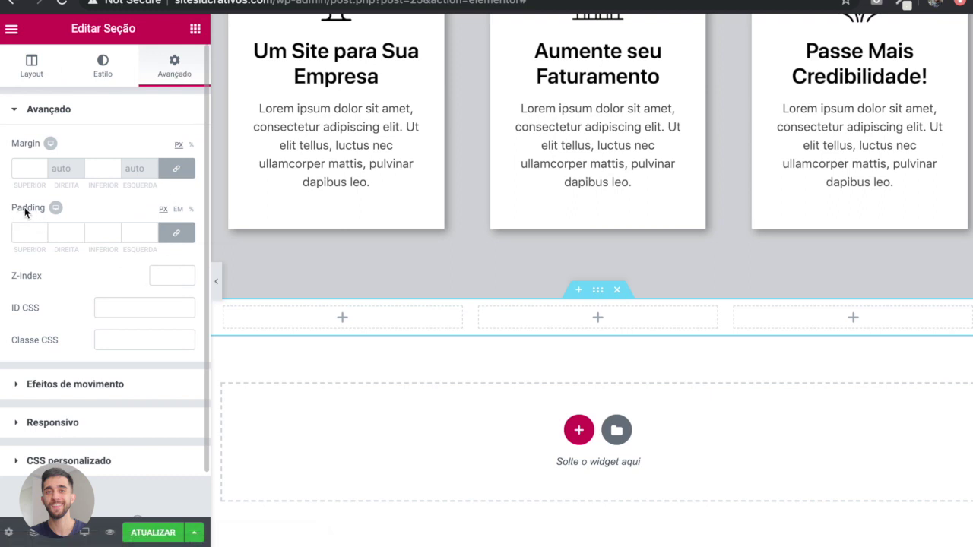
left_click(177, 233)
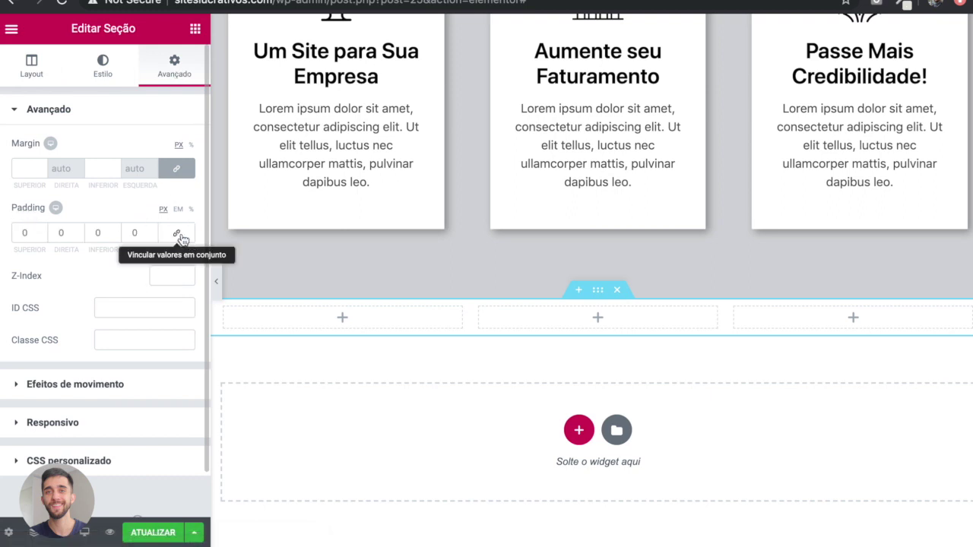
left_click(17, 236)
type("3")
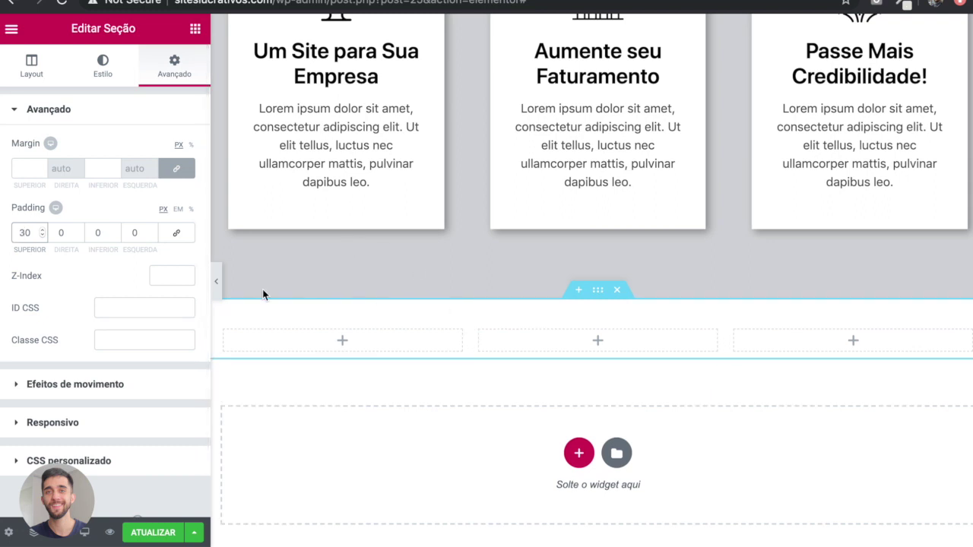
left_click(96, 231)
type("15")
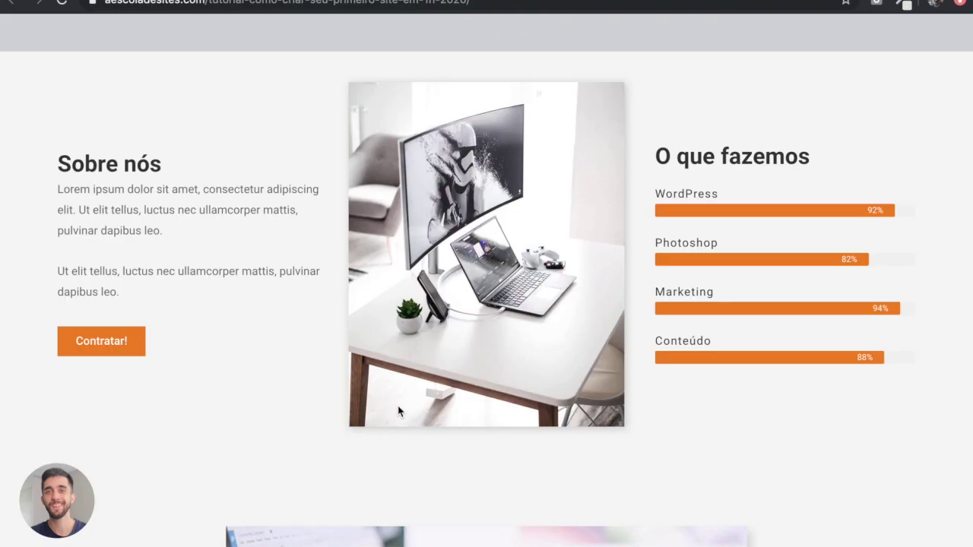
scroll(319, 341, "down", 3)
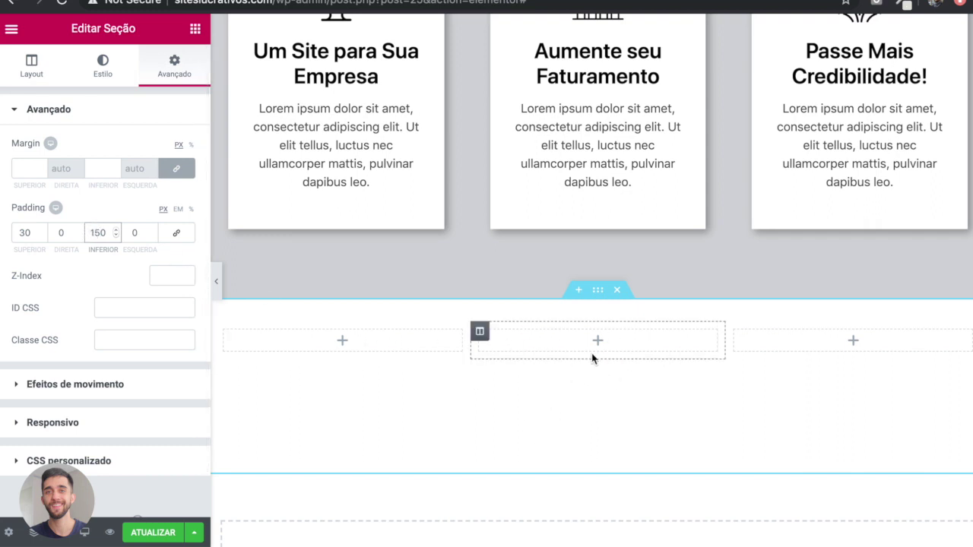
- Place an Imagem widget in the middle column and insert IMG06-Computador.jpg from the media library
left_click(195, 29)
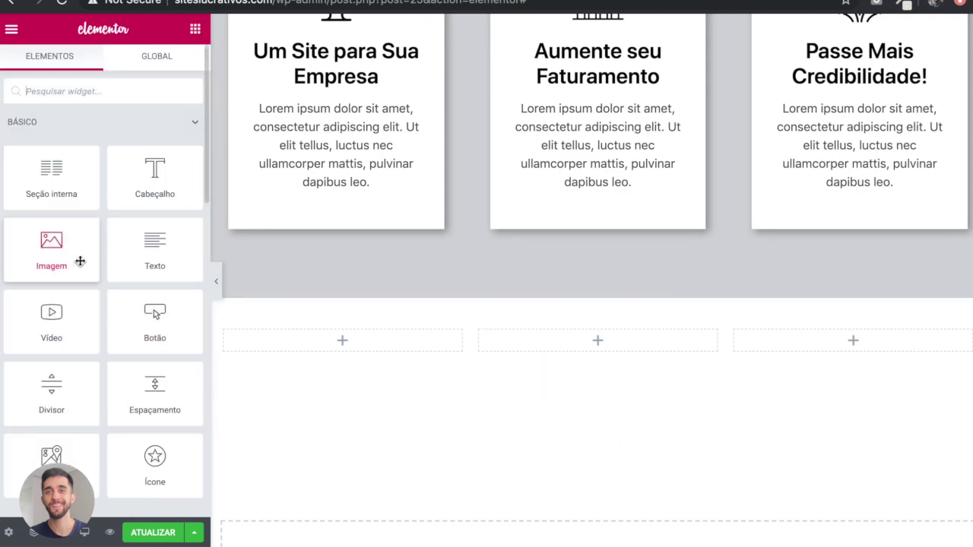
left_click_drag(34, 247, 534, 338)
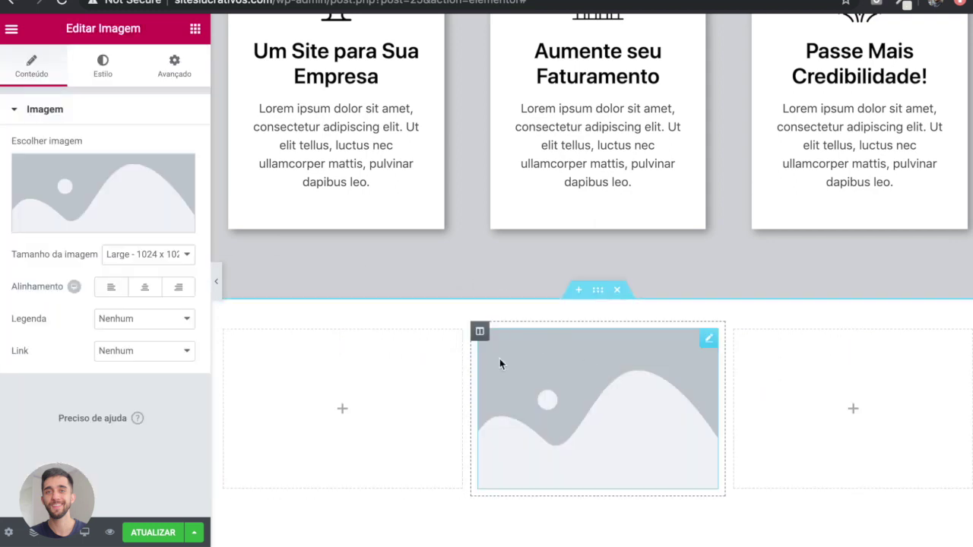
left_click(91, 176)
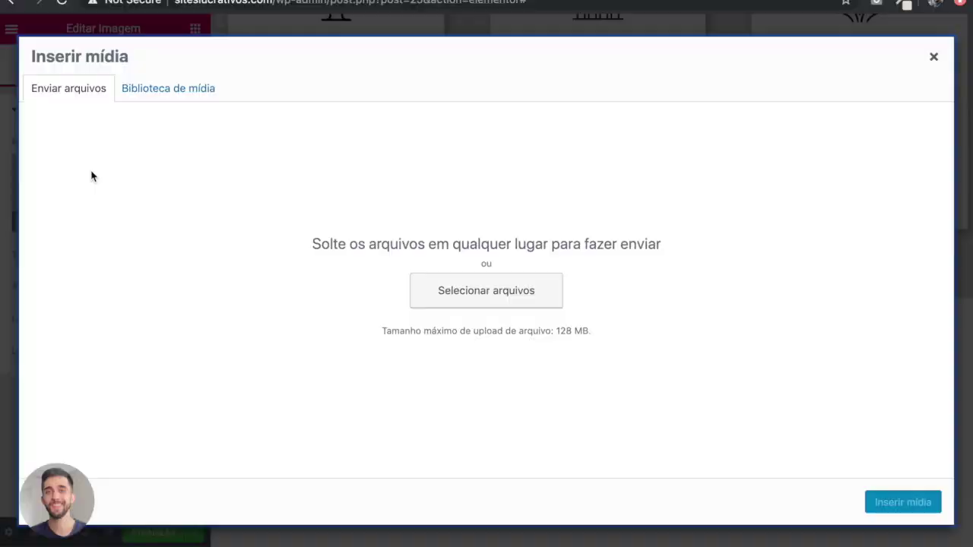
left_click(180, 90)
left_click(703, 221)
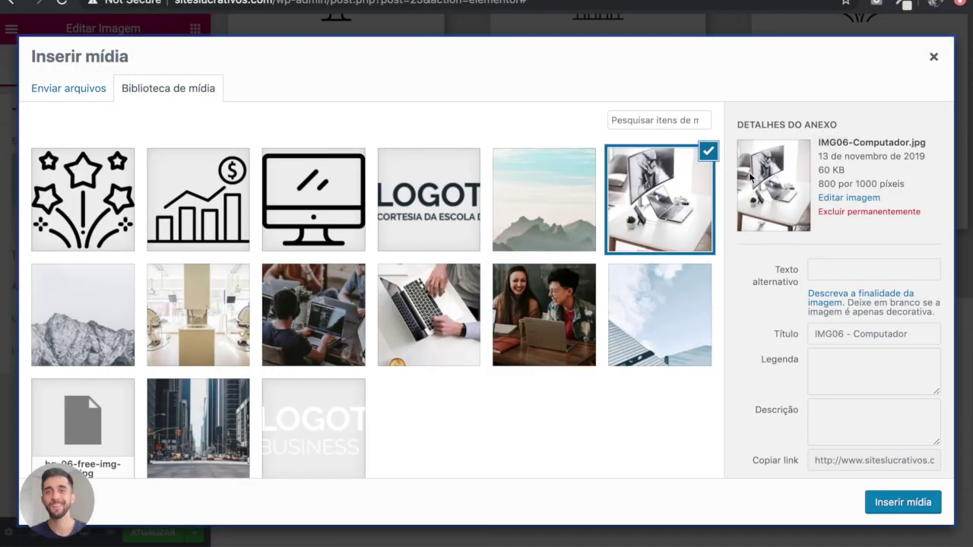
left_click(883, 502)
scroll(760, 380, "down", 2)
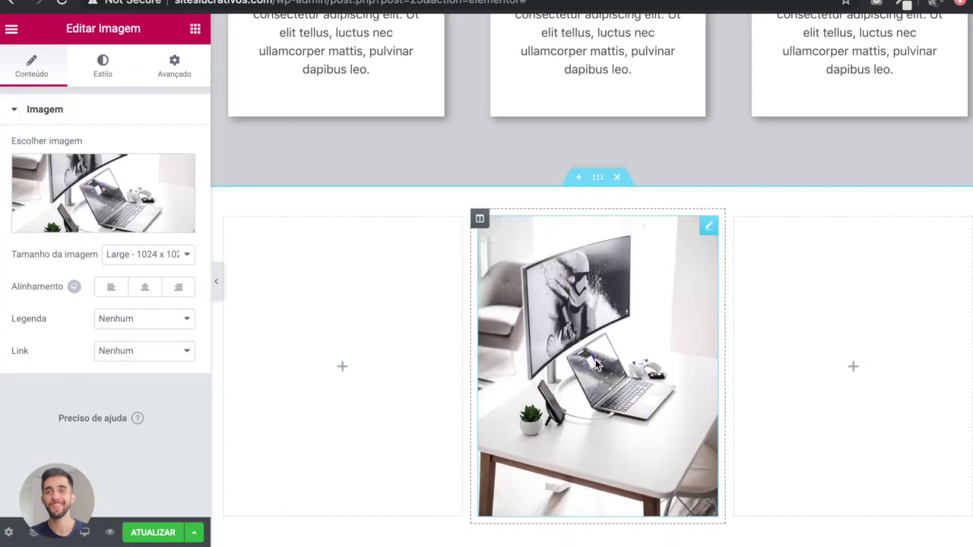
scroll(566, 400, "down", 2)
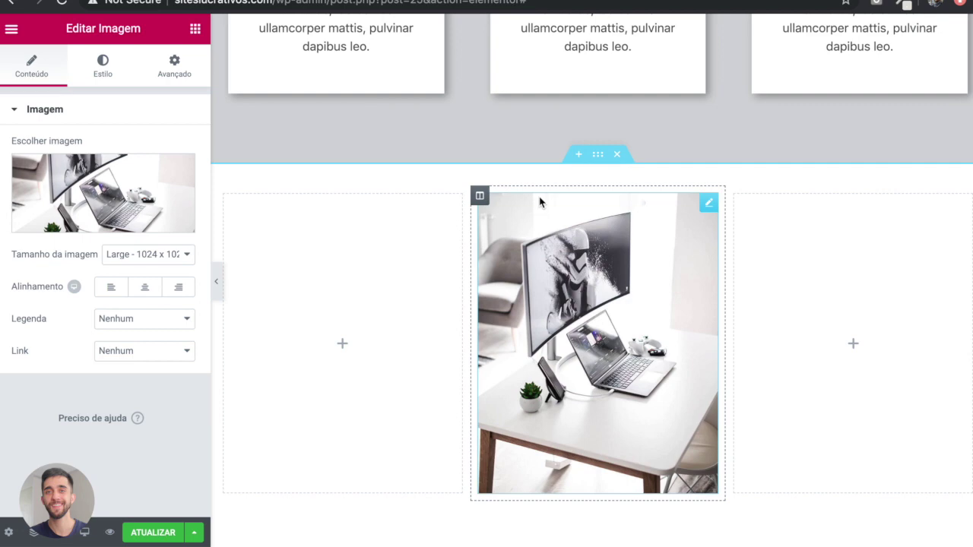
scroll(540, 202, "up", 5)
scroll(540, 202, "down", 5)
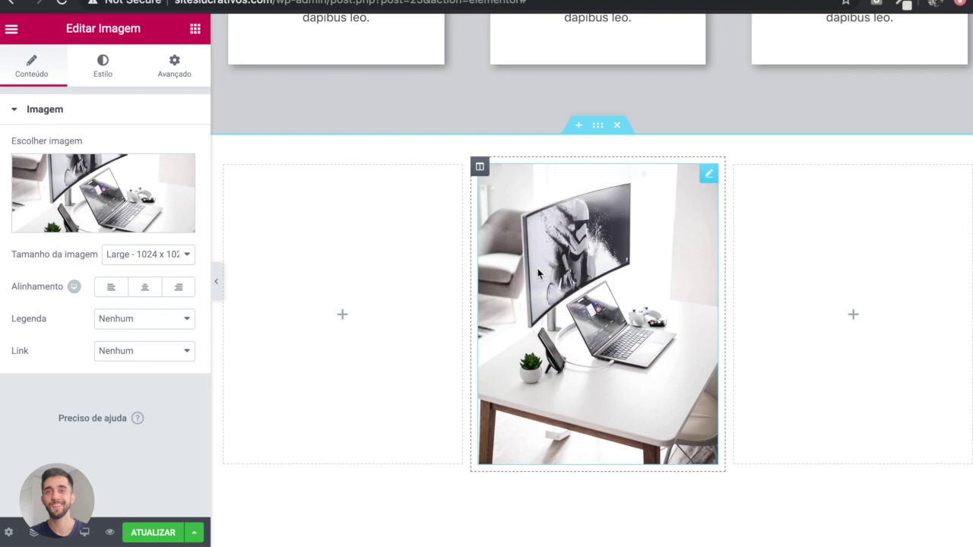
scroll(459, 234, "up", 3)
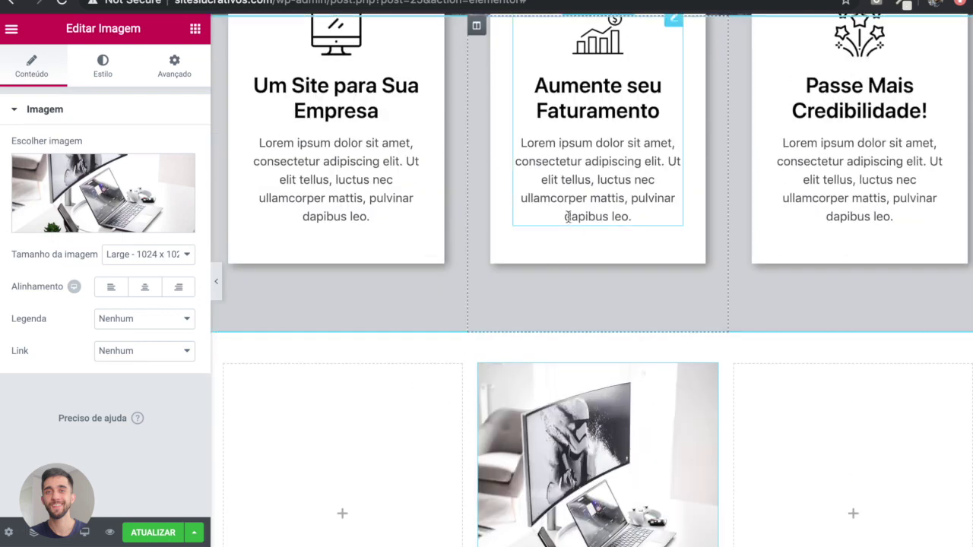
scroll(532, 425, "down", 4)
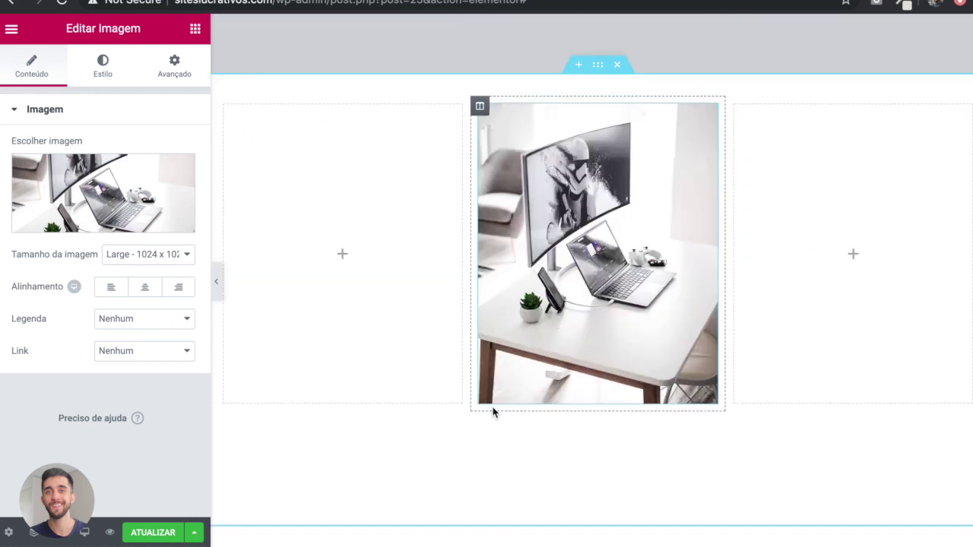
scroll(717, 393, "up", 1)
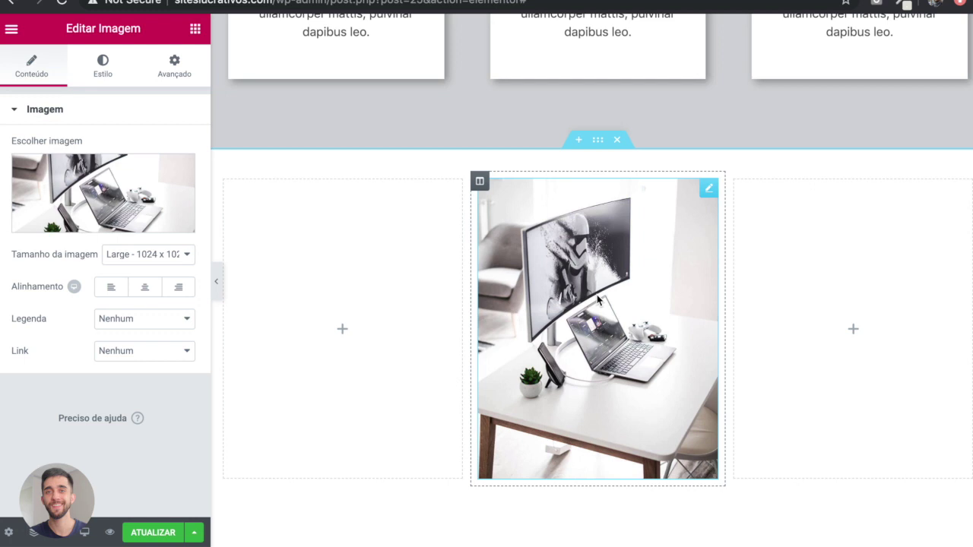
- Give the computer image a box shadow with a horizontal offset of 4 and a vertical offset of 4
left_click(103, 72)
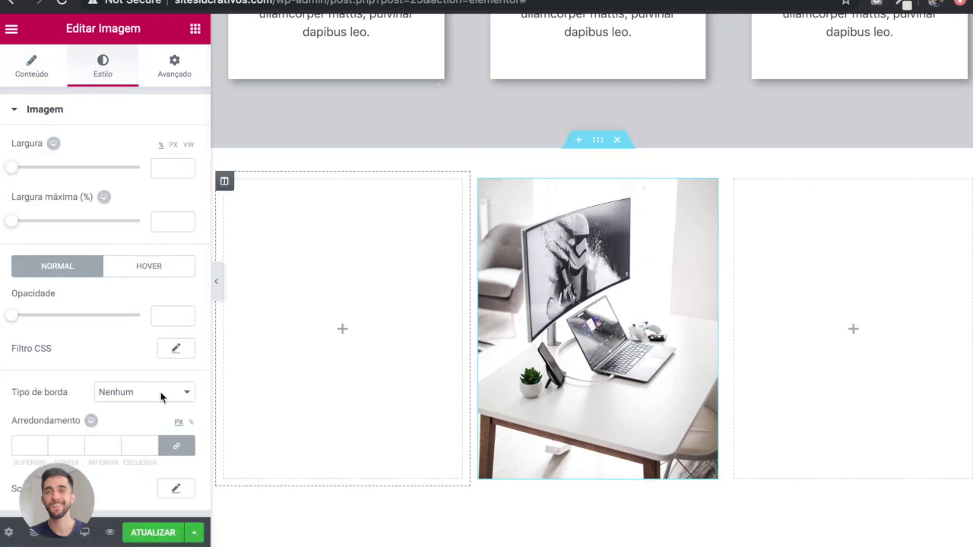
scroll(114, 418, "down", 2)
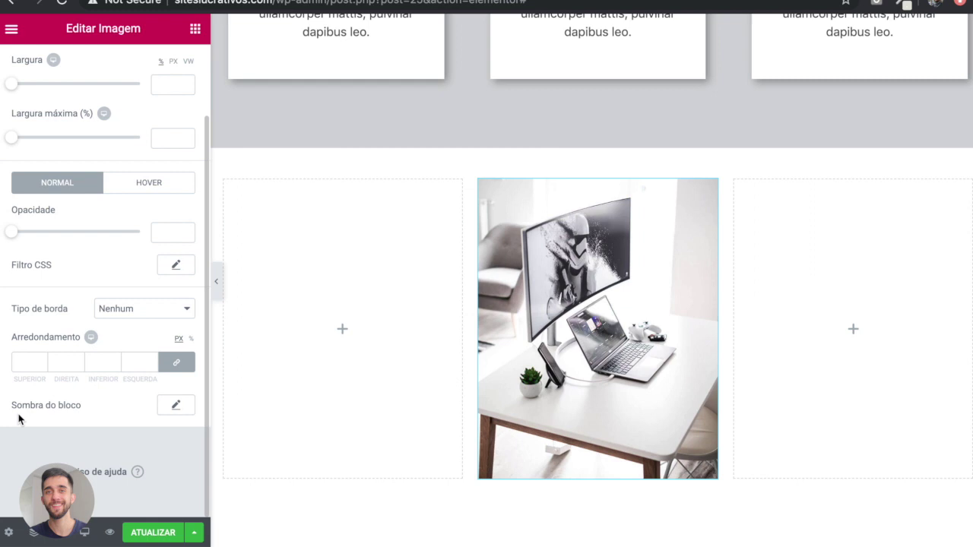
left_click(175, 410)
scroll(175, 405, "down", 3)
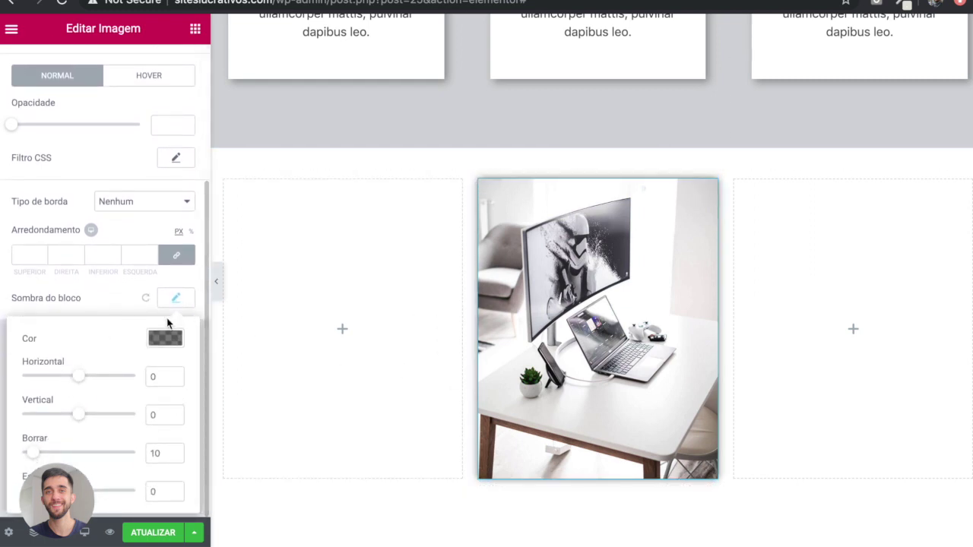
left_click_drag(79, 380, 82, 380)
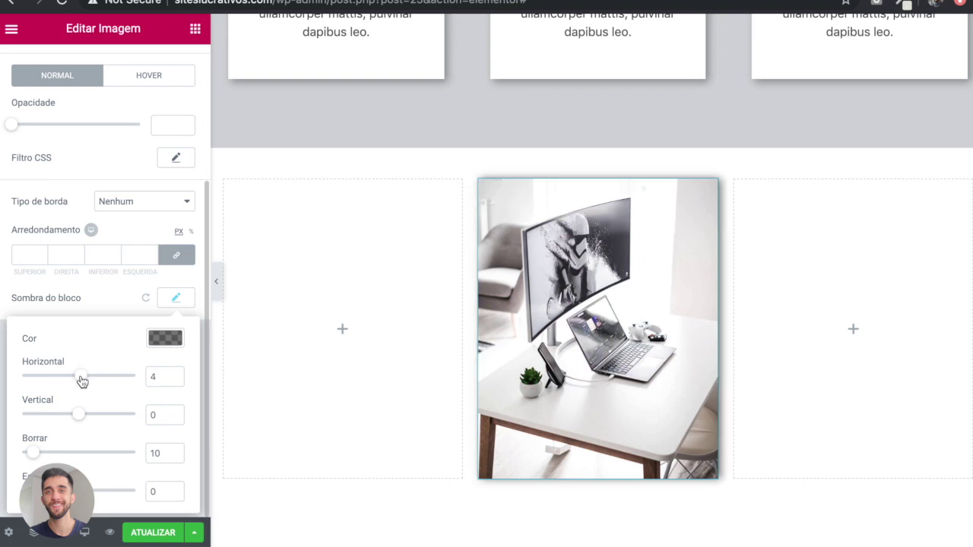
left_click_drag(79, 418, 81, 420)
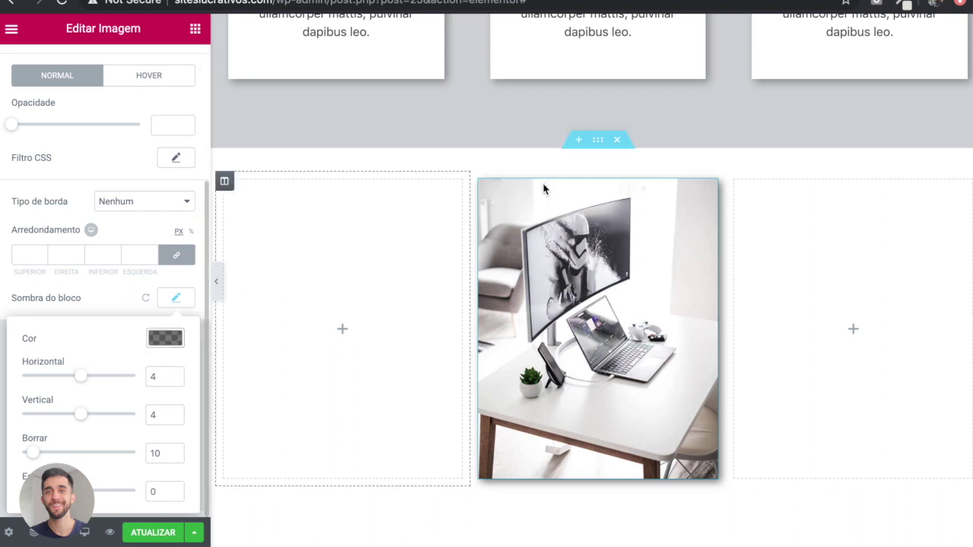
scroll(436, 289, "down", 1)
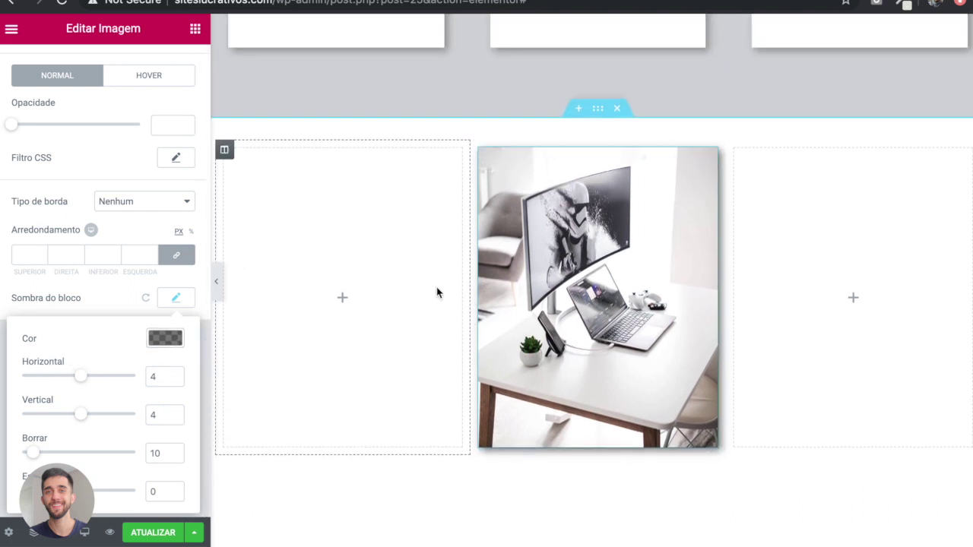
- Lower the opacity of the image's black box shadow colour to about 0.23
left_click(165, 339)
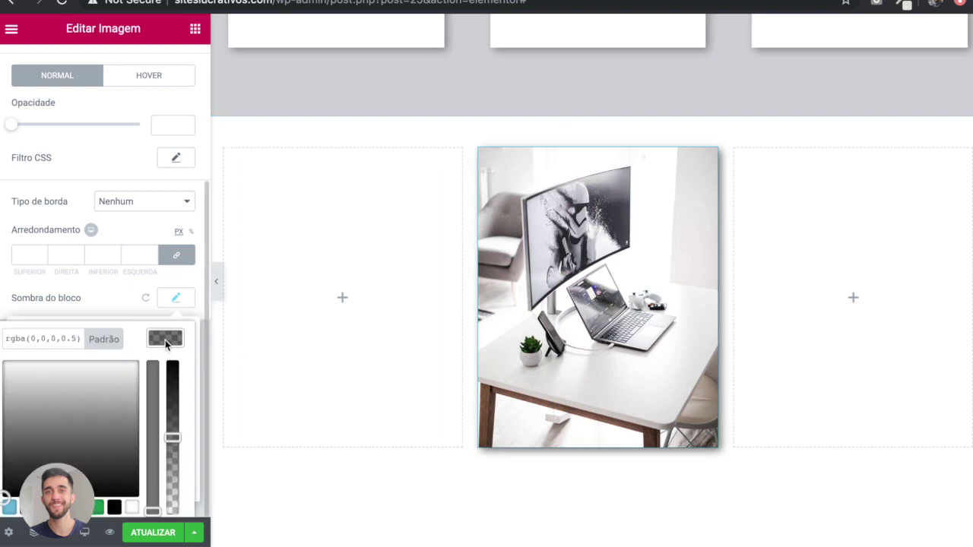
scroll(166, 394, "down", 1)
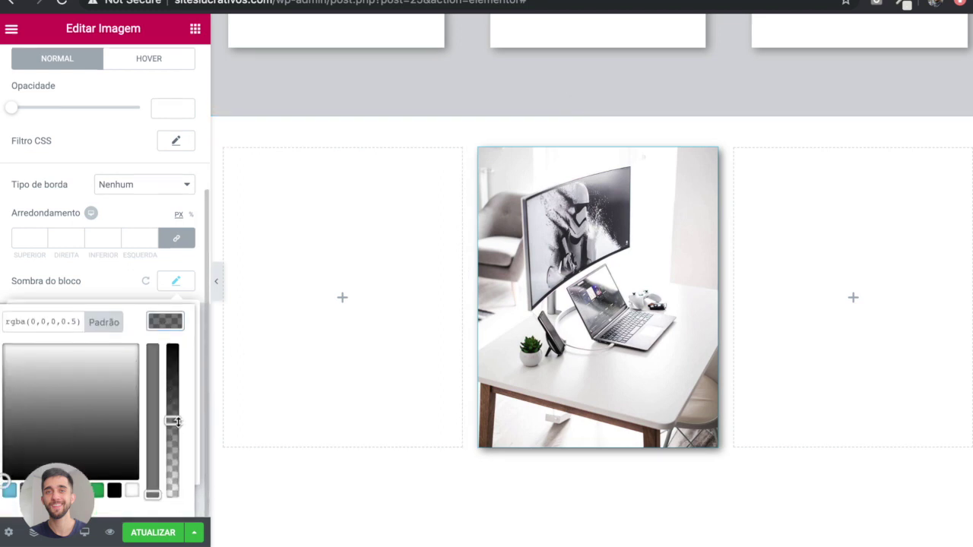
left_click(173, 421)
left_click_drag(178, 427, 174, 464)
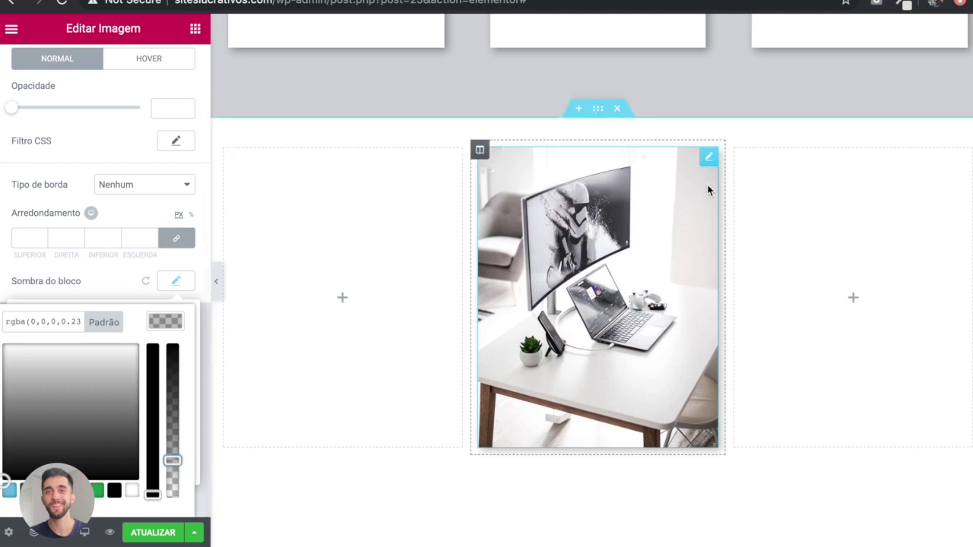
- Examine the example site's "Sobre nós" text and "Contratar!" button, the "O que fazemos" column and the hero text
left_click(478, 483)
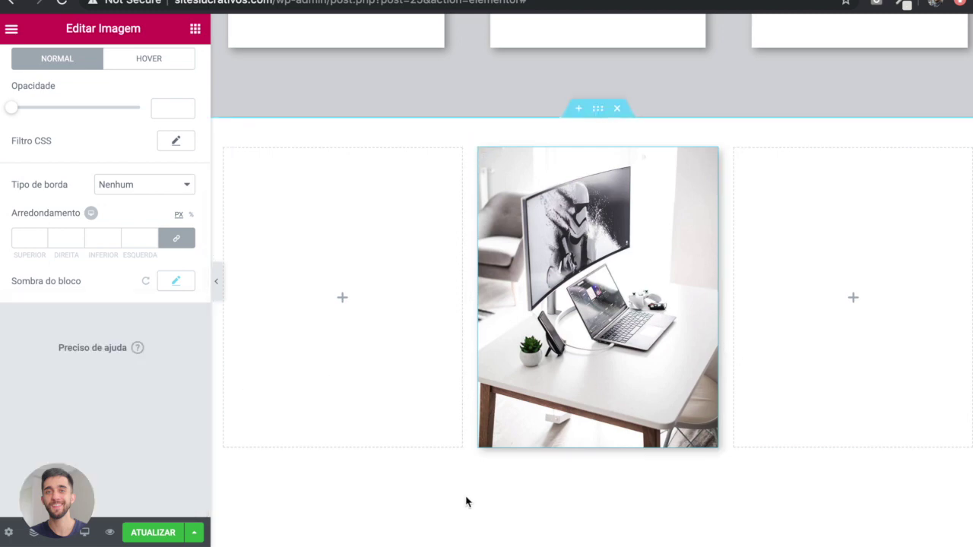
scroll(490, 143, "up", 2)
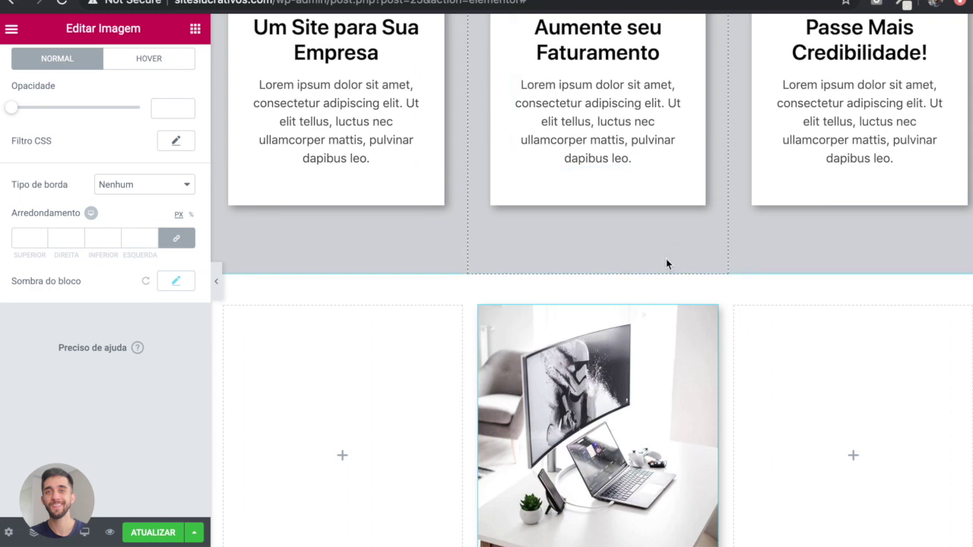
scroll(741, 327, "down", 2)
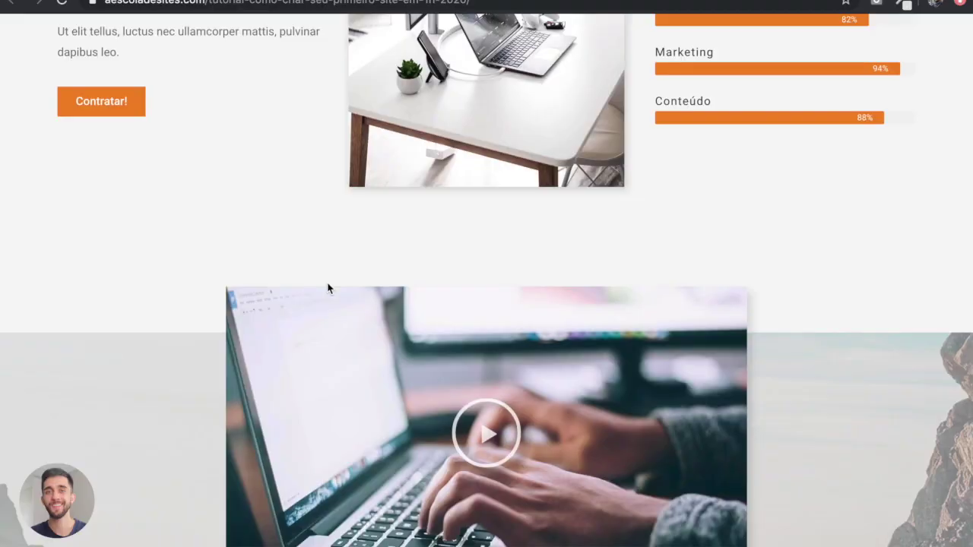
scroll(328, 284, "up", 3)
left_click_drag(59, 158, 168, 338)
left_click(168, 337)
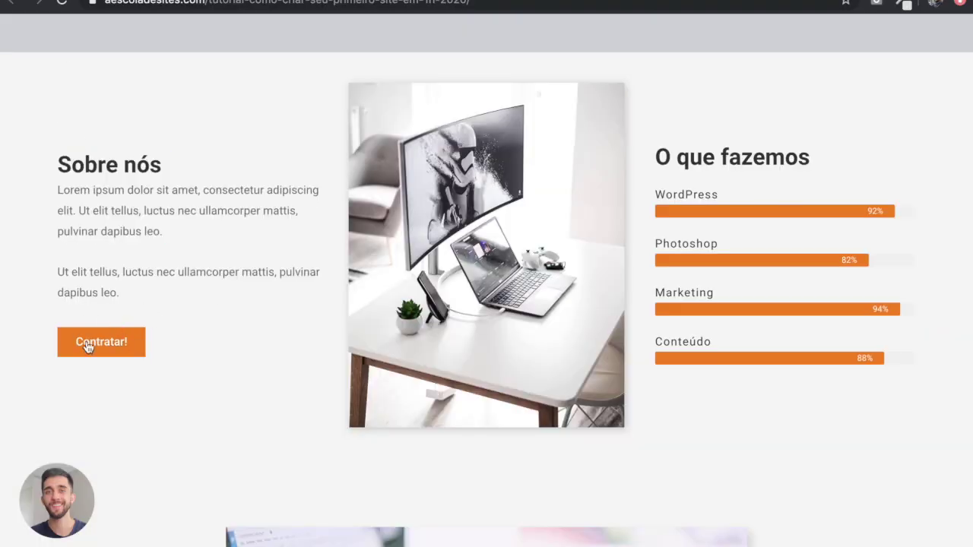
scroll(148, 243, "up", 10)
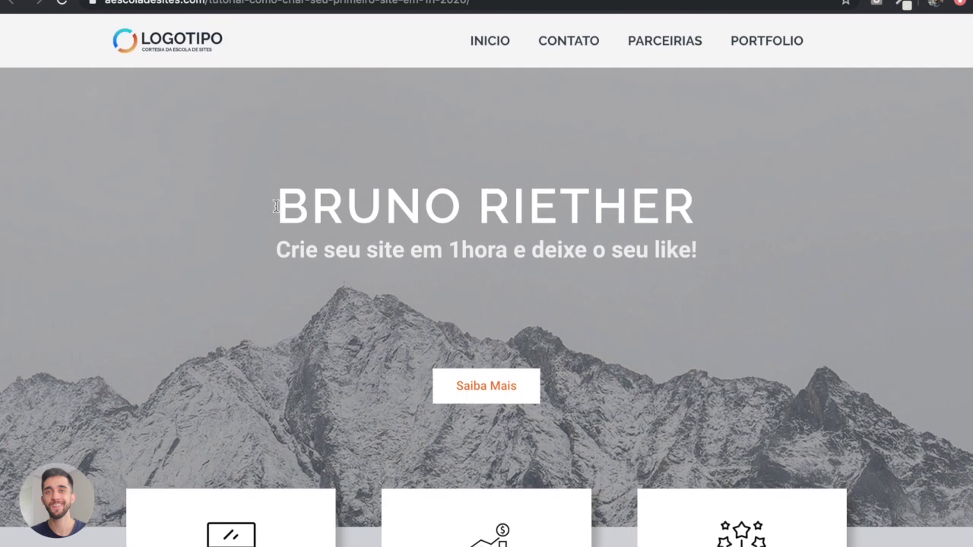
left_click_drag(276, 206, 711, 211)
left_click_drag(345, 251, 623, 251)
left_click(562, 260)
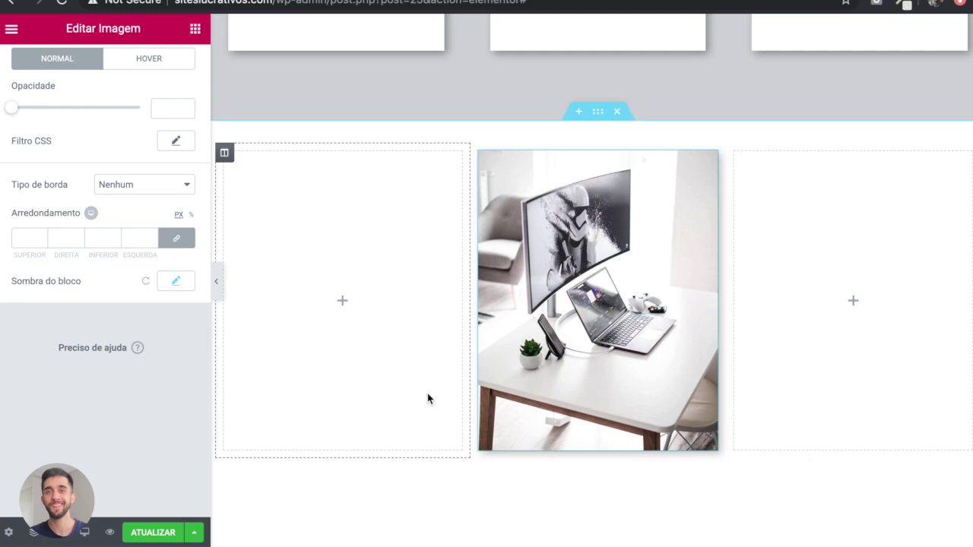
- Add a Cabeçalho widget to the empty column before the computer image and set its title to "Sobre nós"
scroll(118, 240, "up", 5)
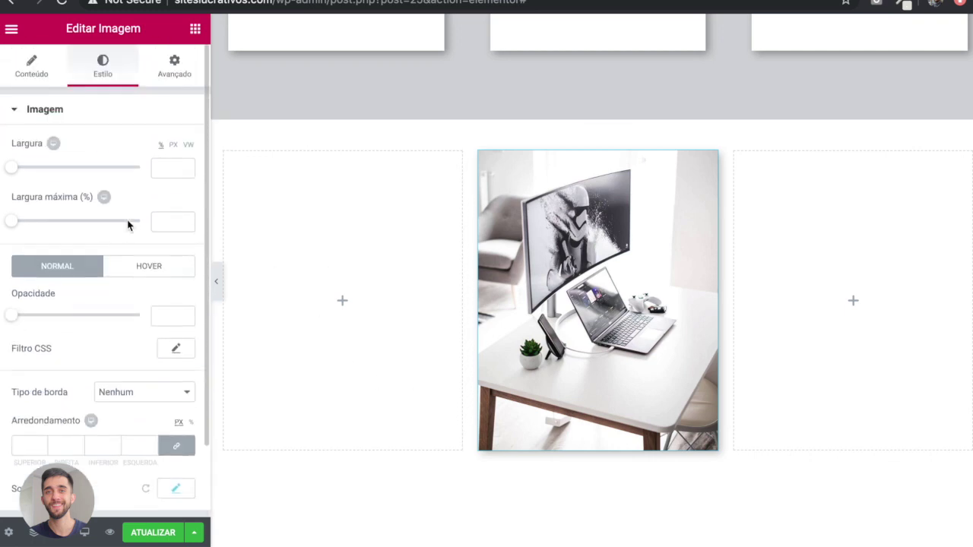
left_click(195, 28)
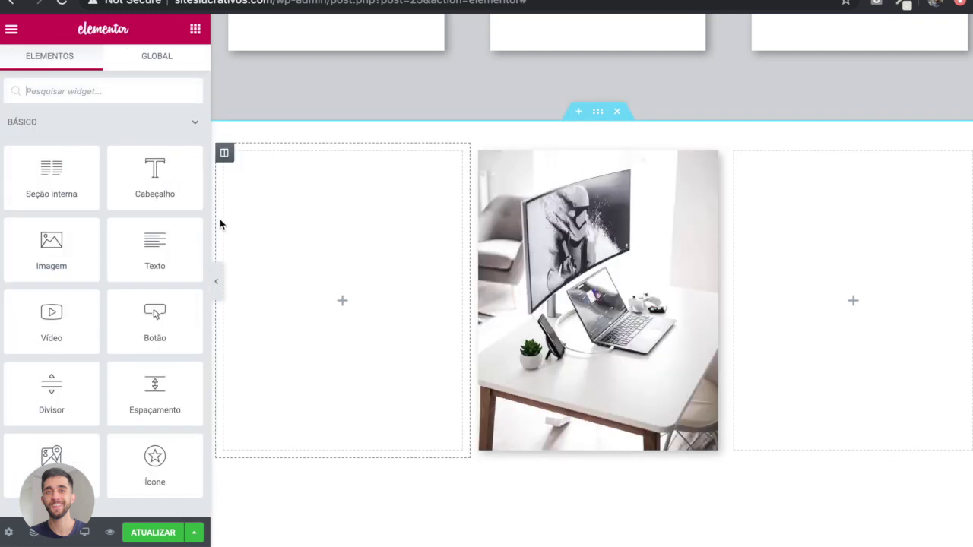
left_click_drag(147, 171, 320, 306)
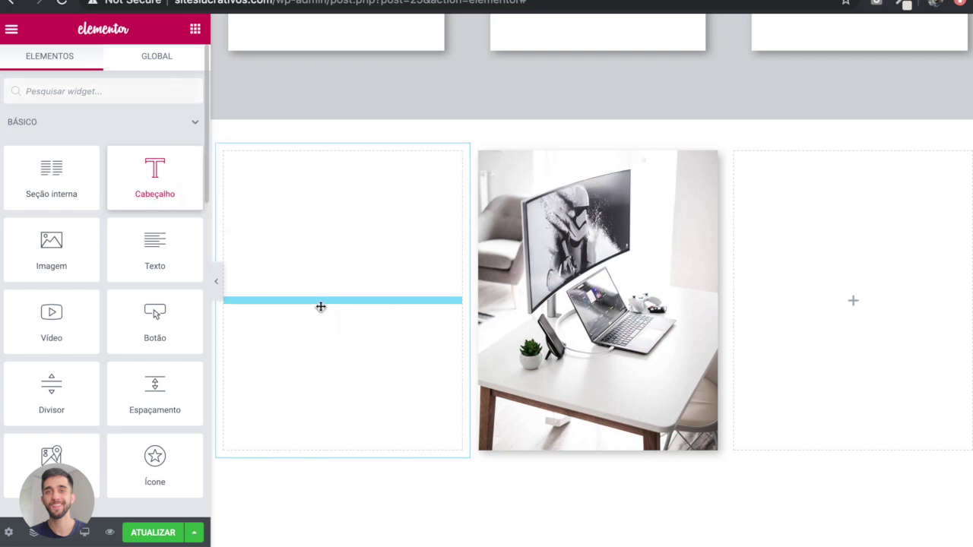
left_click(174, 166)
key("ctrl+a")
type("Sobre nós")
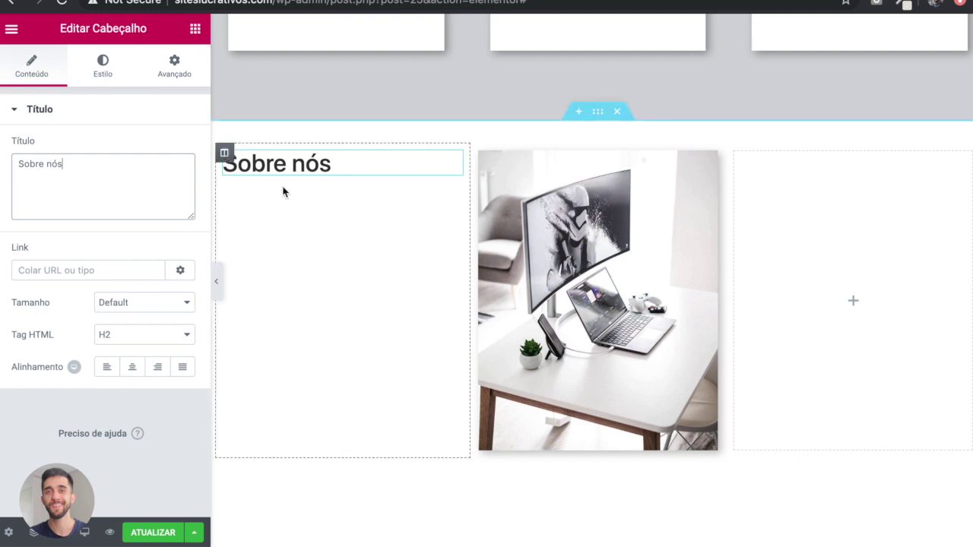
- Set the text colour of the "Sobre nós" heading to #191919
left_click(104, 73)
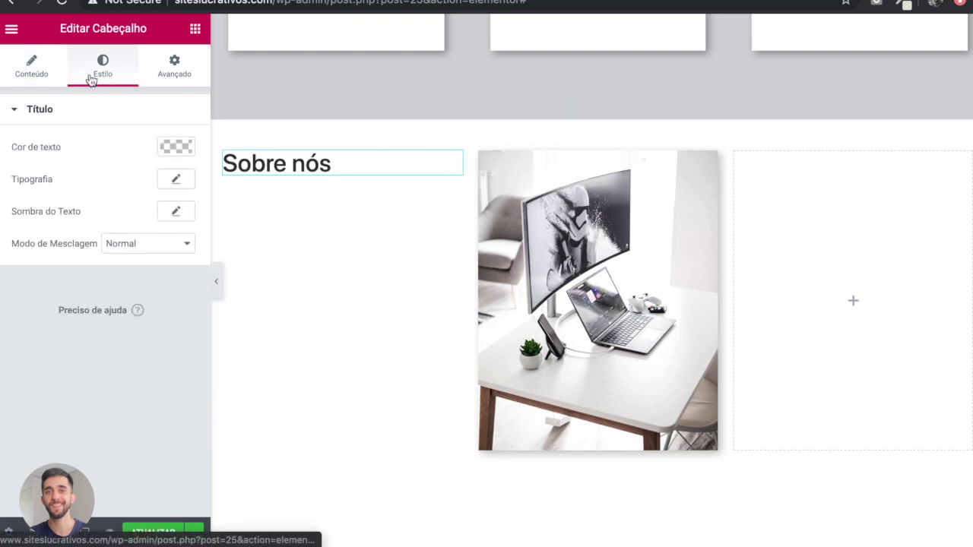
left_click(176, 145)
left_click(11, 293)
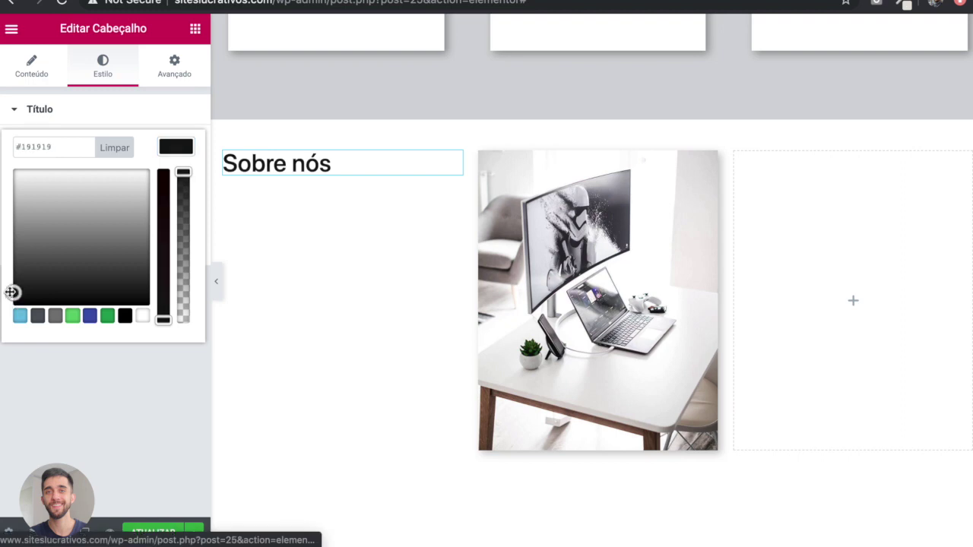
left_click(170, 148)
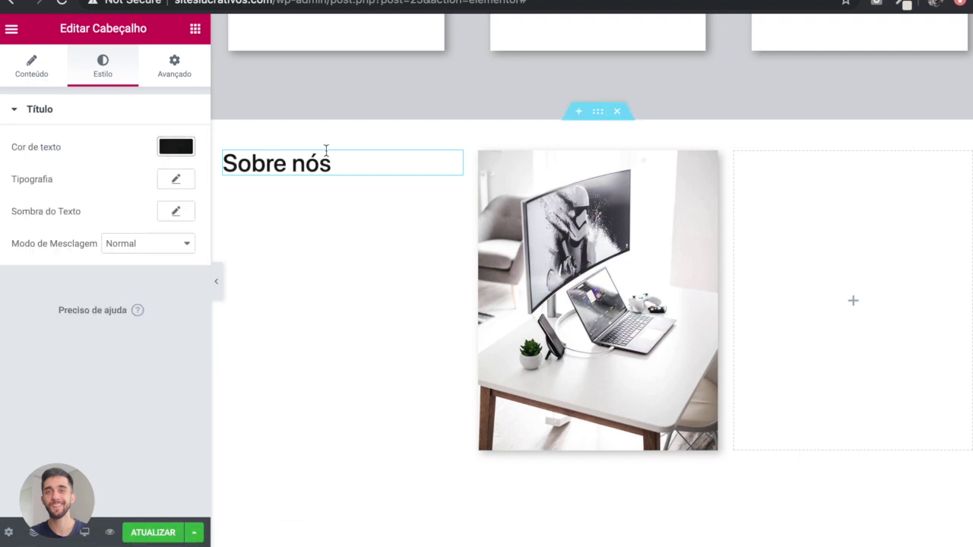
- Set the letter spacing of the "Sobre nós" heading to 0.8 in its typography settings
left_click(176, 180)
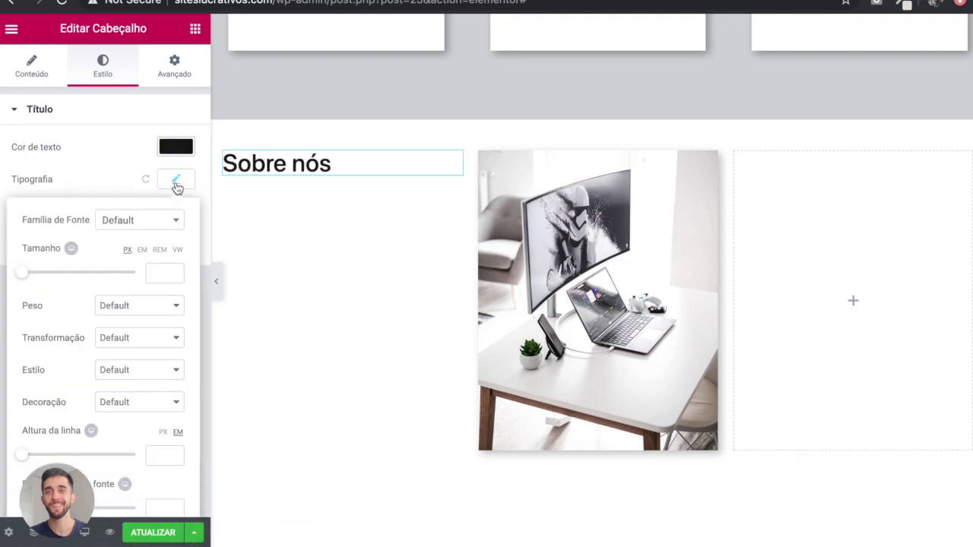
scroll(154, 256, "down", 1)
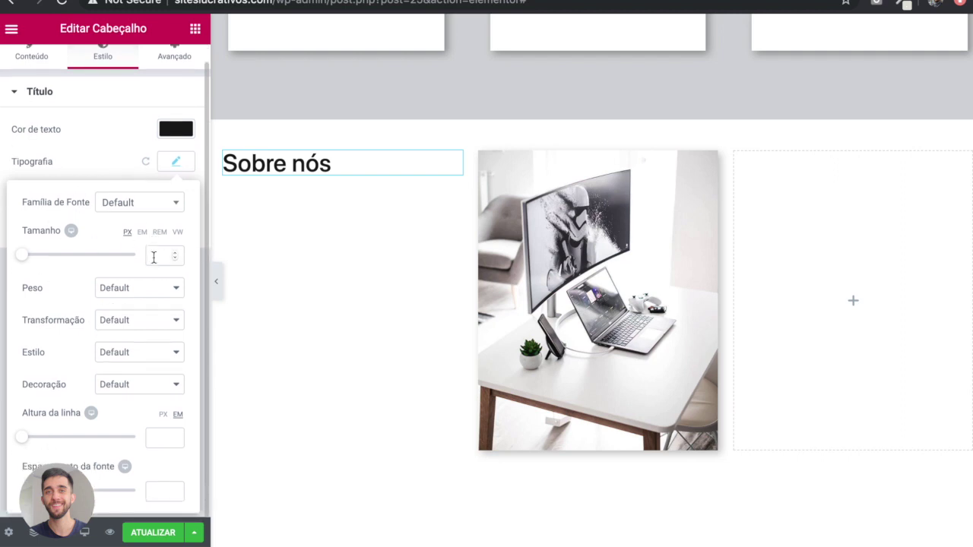
left_click_drag(60, 490, 67, 491)
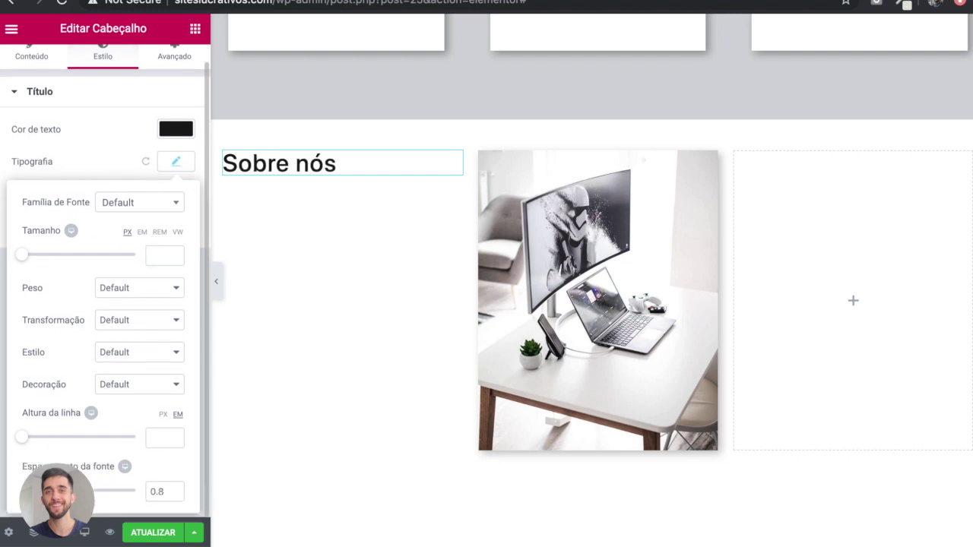
left_click(175, 161)
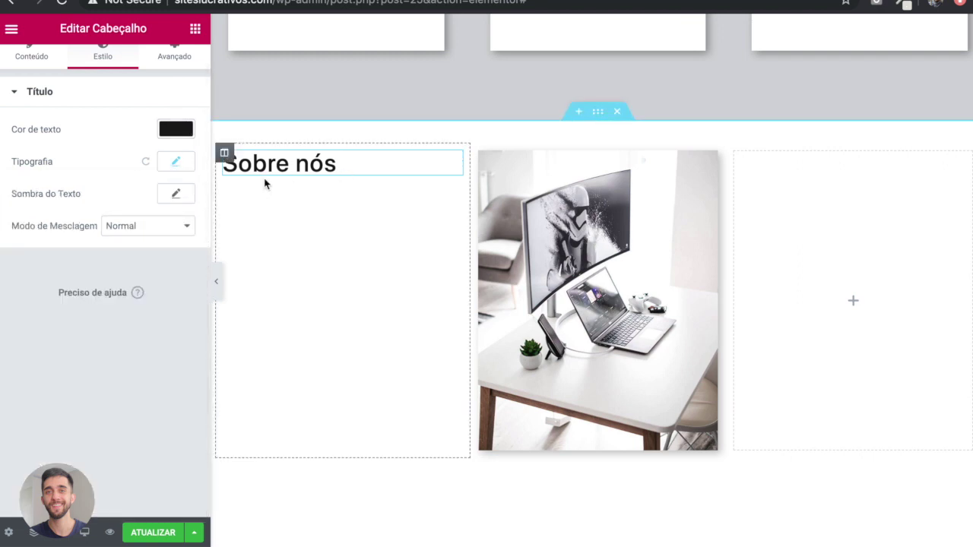
- Add a Texto widget below the heading with a second paragraph "Ut elit tellus, luctus nec ullamcorper mattis, pulvinar dapibus leo."
left_click(195, 29)
left_click_drag(152, 237, 289, 190)
left_click_drag(142, 263, 323, 190)
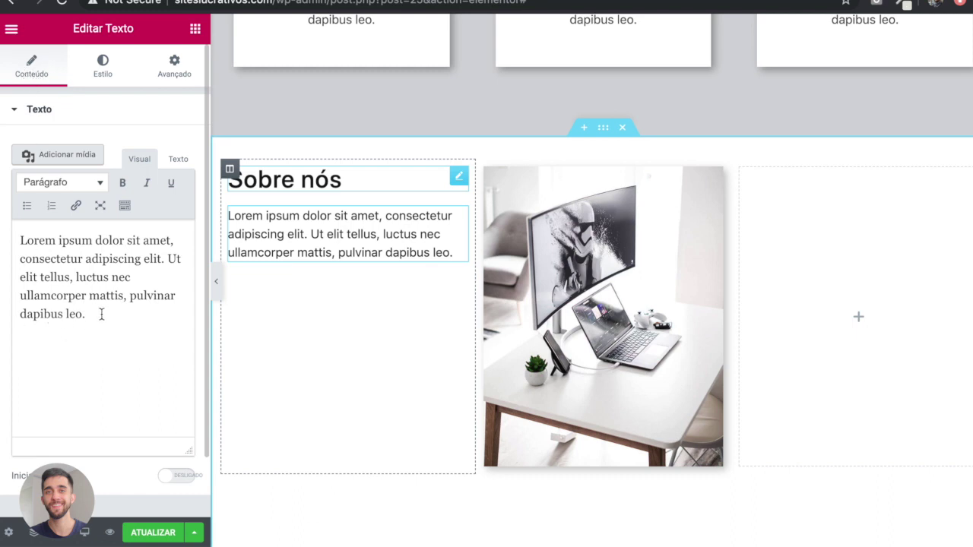
left_click(134, 319)
key("Return")
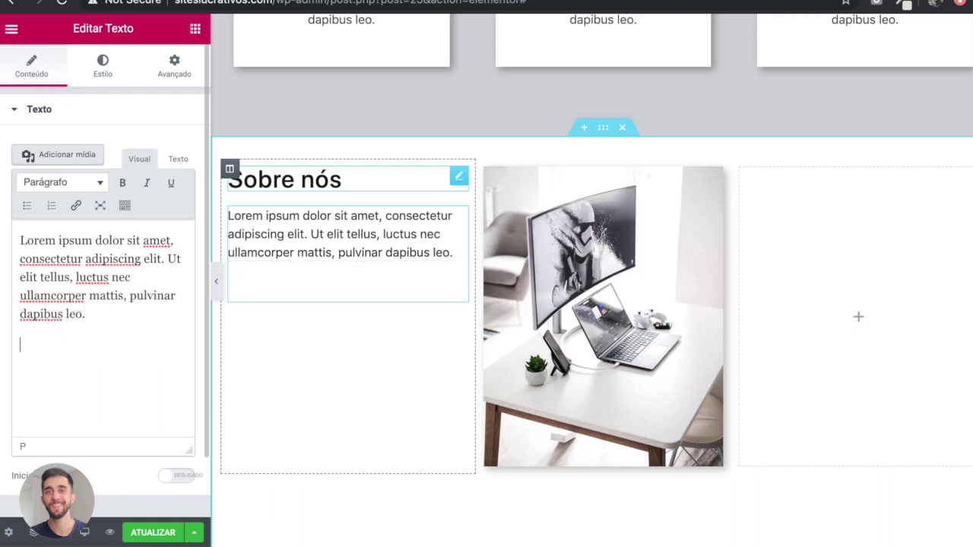
type("Ut elit tellus, luctus nec ullamcorper mattis, pulvinar dapibus leo.")
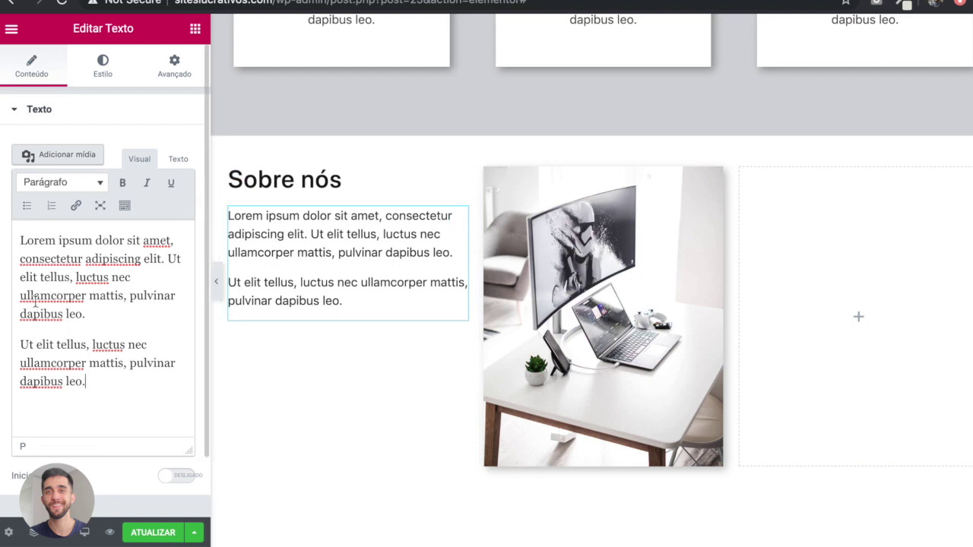
- Give the "Sobre nós" paragraphs a black text colour and reduce its opacity to a softer dark grey
left_click(108, 79)
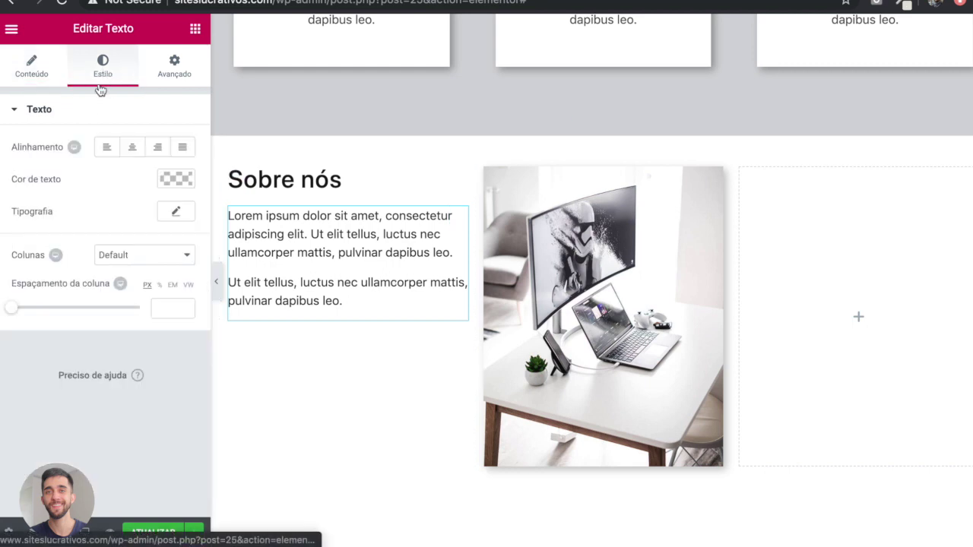
left_click(180, 179)
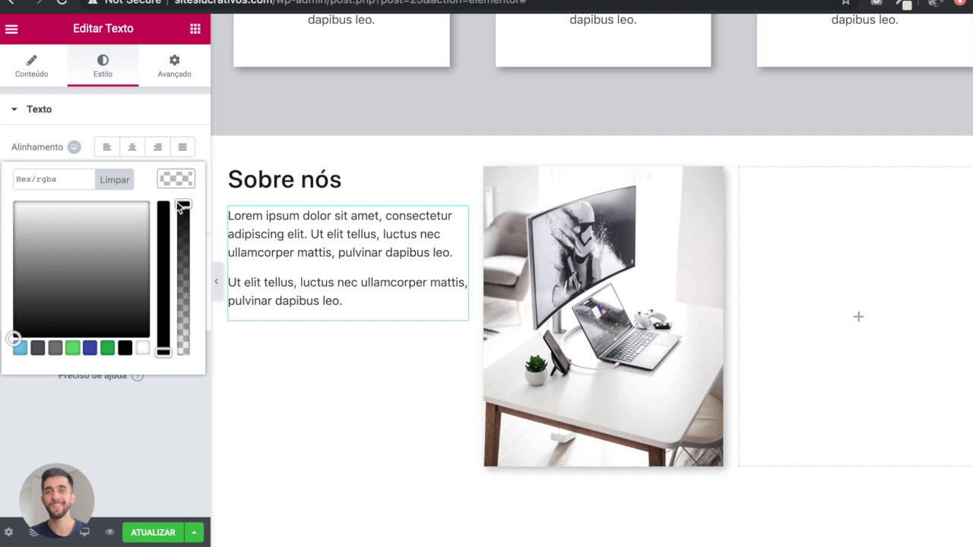
left_click_drag(183, 204, 185, 261)
left_click(177, 395)
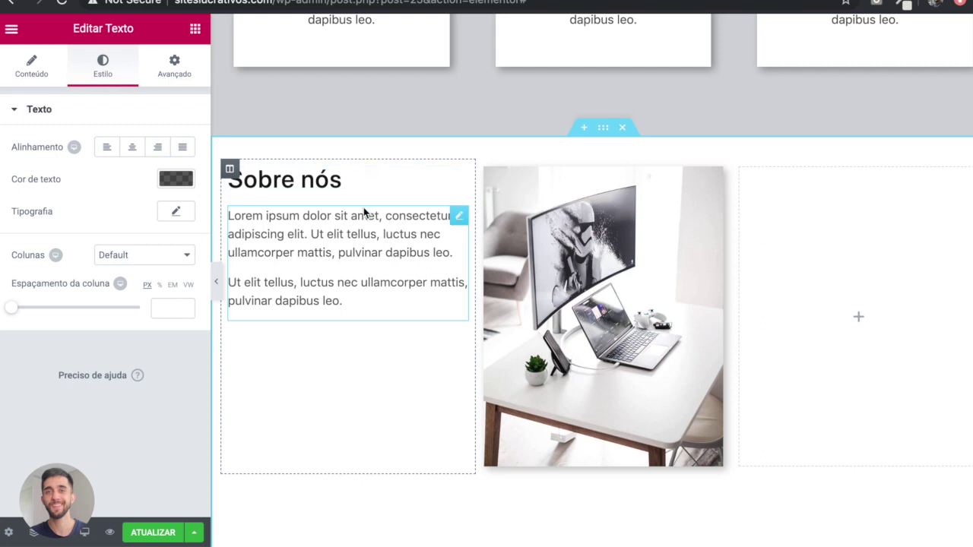
left_click(181, 183)
left_click_drag(185, 264, 184, 277)
left_click(233, 226)
- Place a Botão widget below the "Sobre nós" paragraphs and label it "Fazer Orçamento!"
left_click(195, 28)
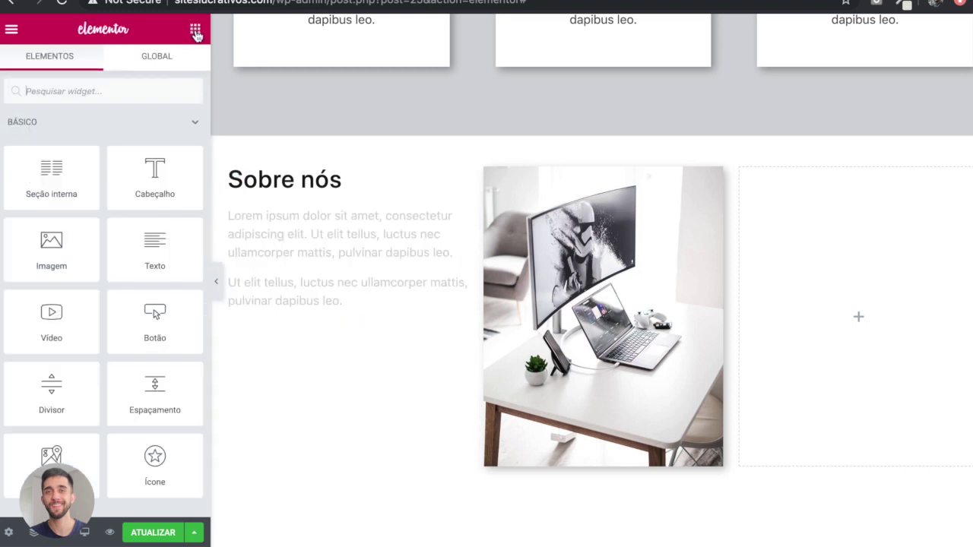
left_click_drag(154, 310, 274, 323)
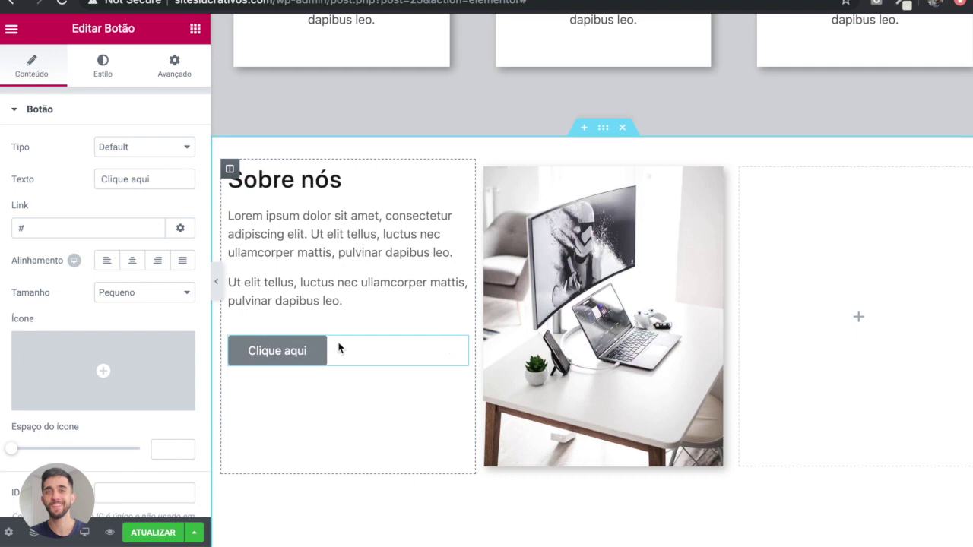
left_click_drag(163, 183, 43, 189)
type("Fazer Orçamento!")
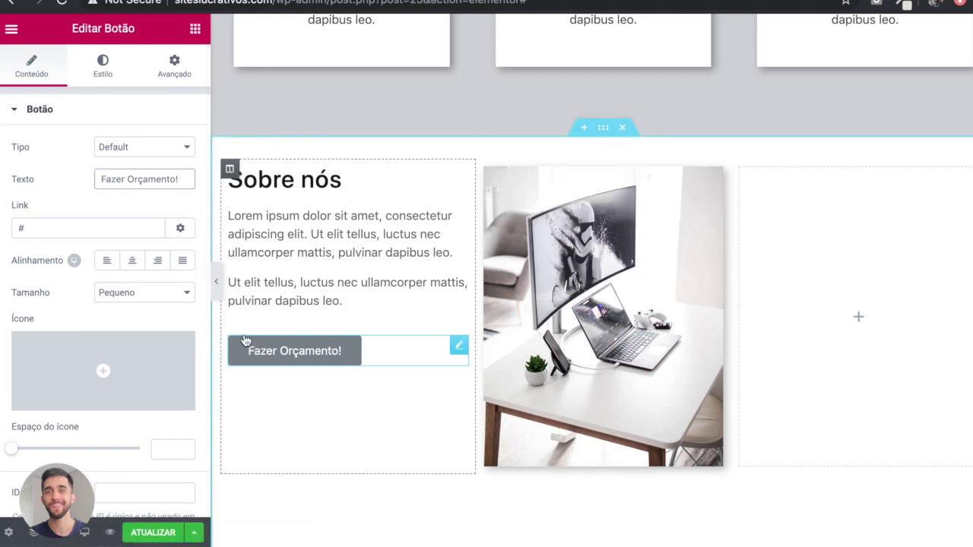
- Set the background colour of the "Fazer Orçamento!" button to #f07320
left_click(102, 72)
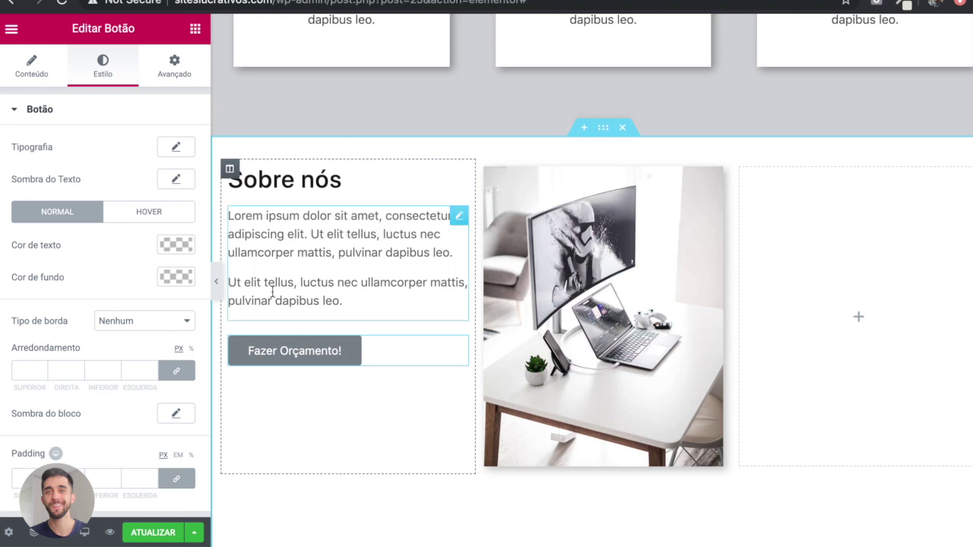
left_click(182, 279)
left_click(50, 278)
type("#f07320")
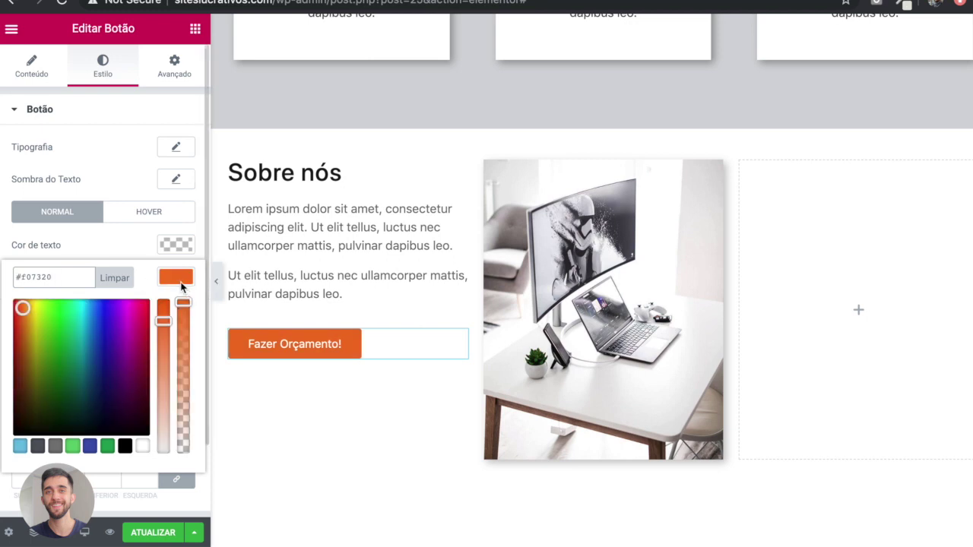
left_click(181, 282)
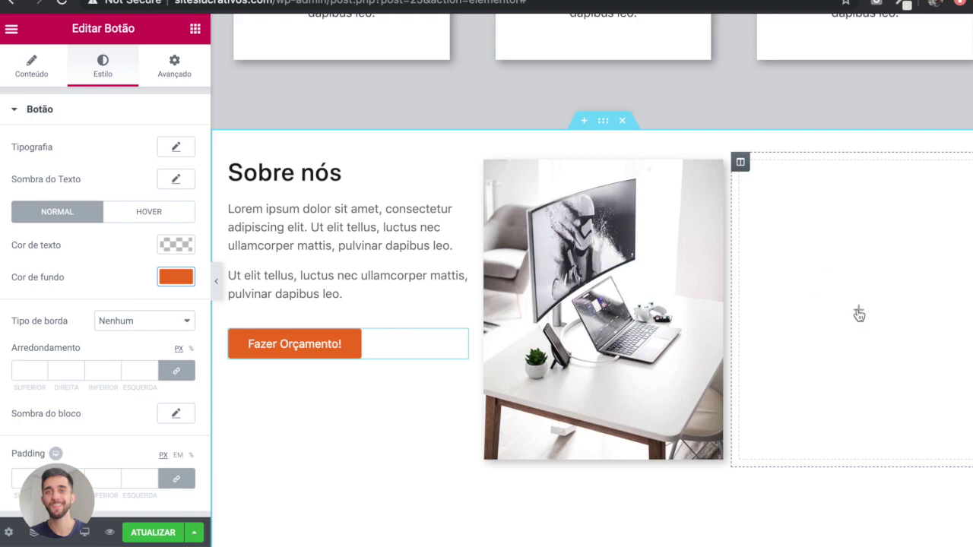
- Set the "Fazer Orçamento!" button's hover text colour to #f07320 and its hover background to white, matching the hero section's button style
scroll(858, 314, "up", 10)
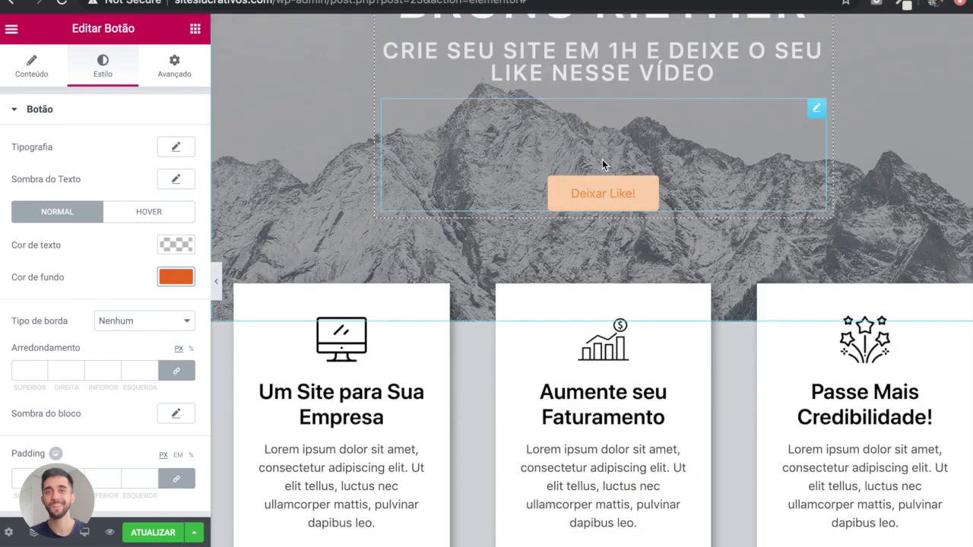
scroll(602, 162, "down", 10)
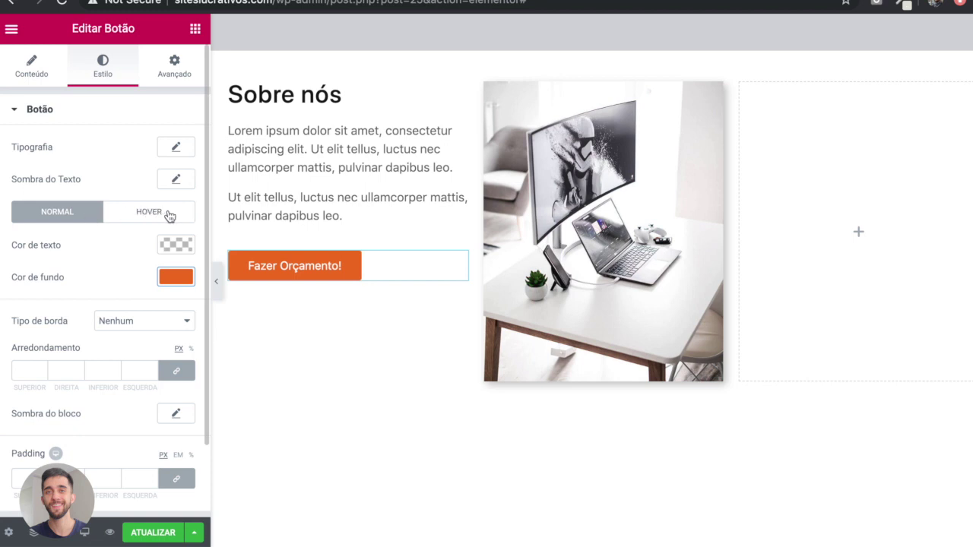
scroll(310, 233, "up", 10)
scroll(371, 319, "down", 2)
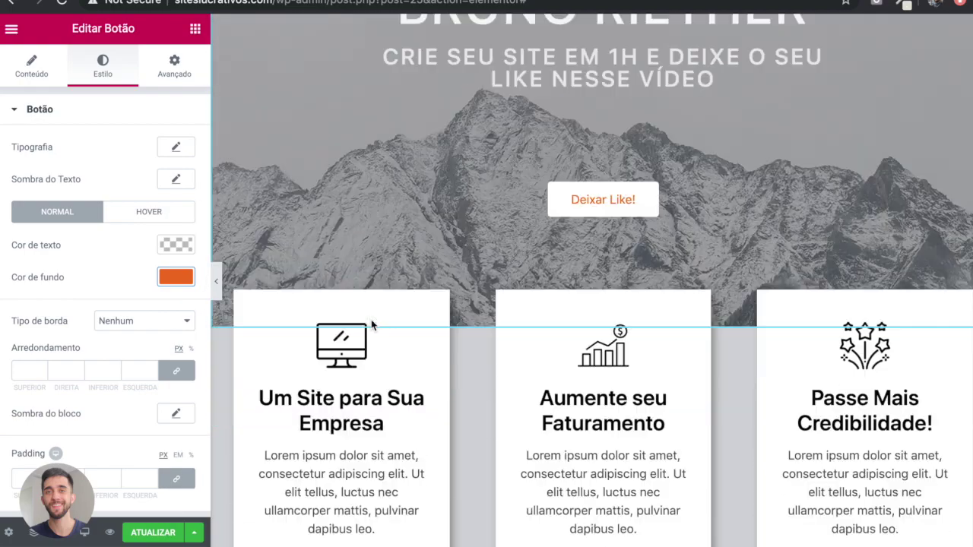
scroll(371, 319, "up", 3)
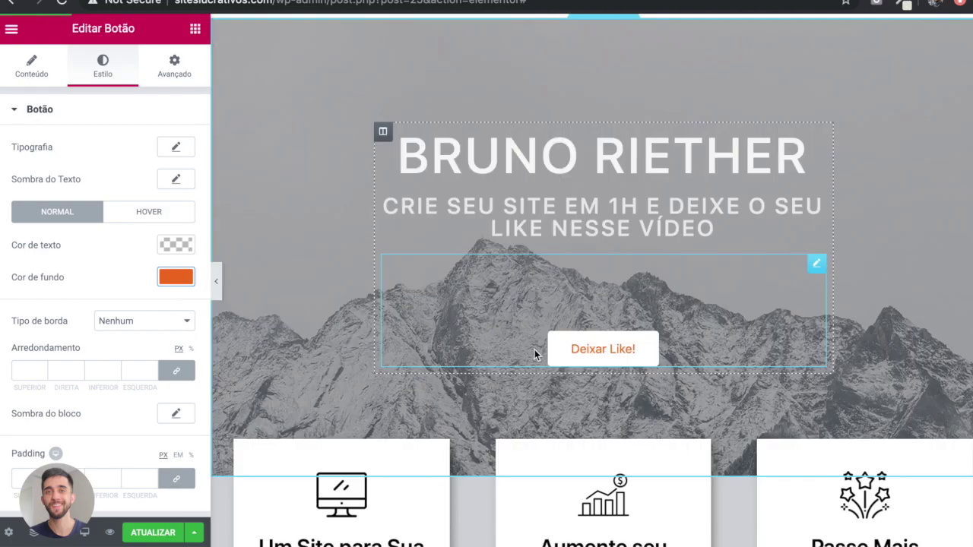
scroll(443, 364, "down", 10)
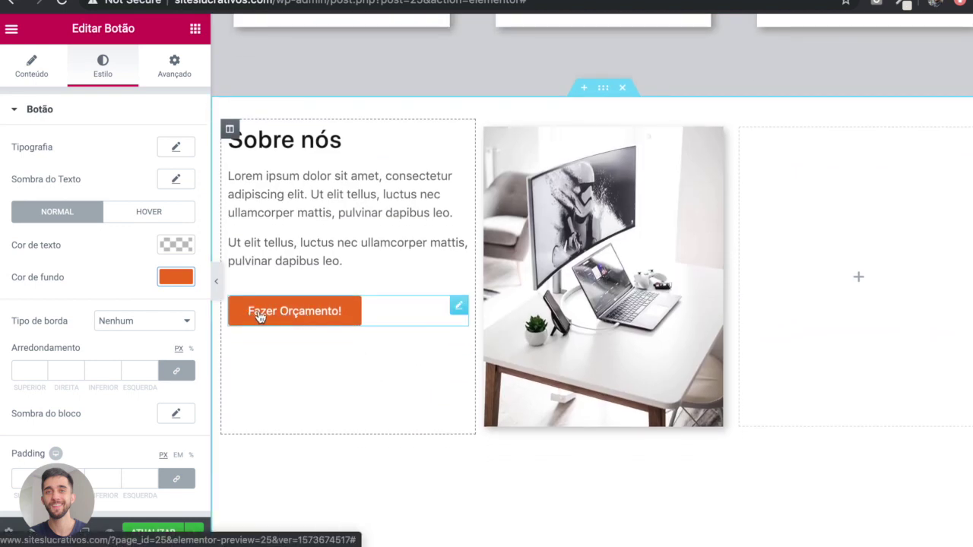
left_click(155, 221)
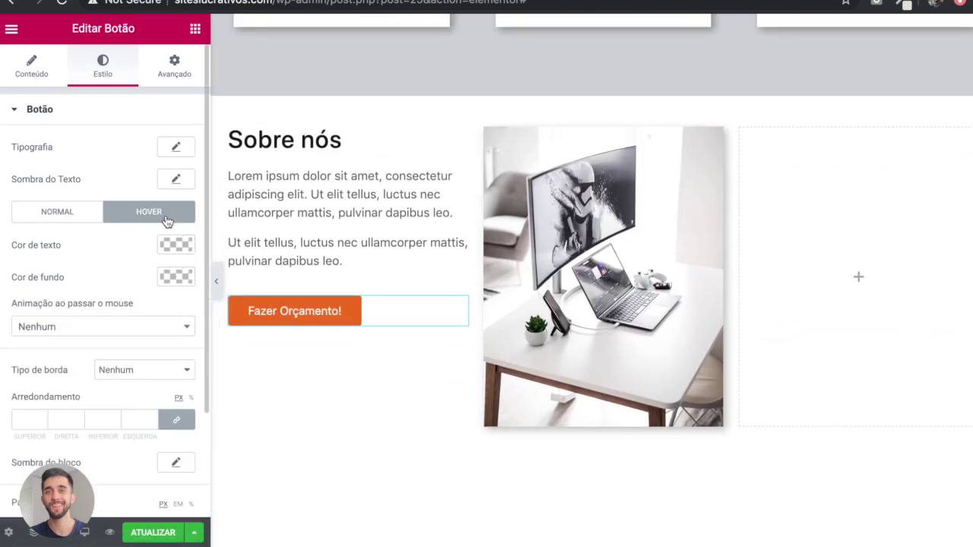
left_click(170, 242)
left_click(67, 241)
type("#F07320")
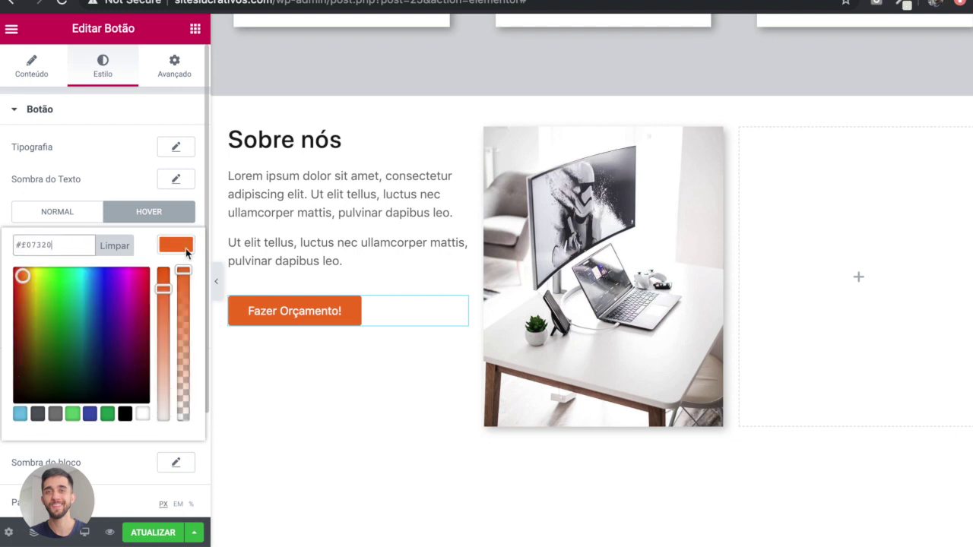
key("Return")
left_click(176, 278)
left_click(176, 277)
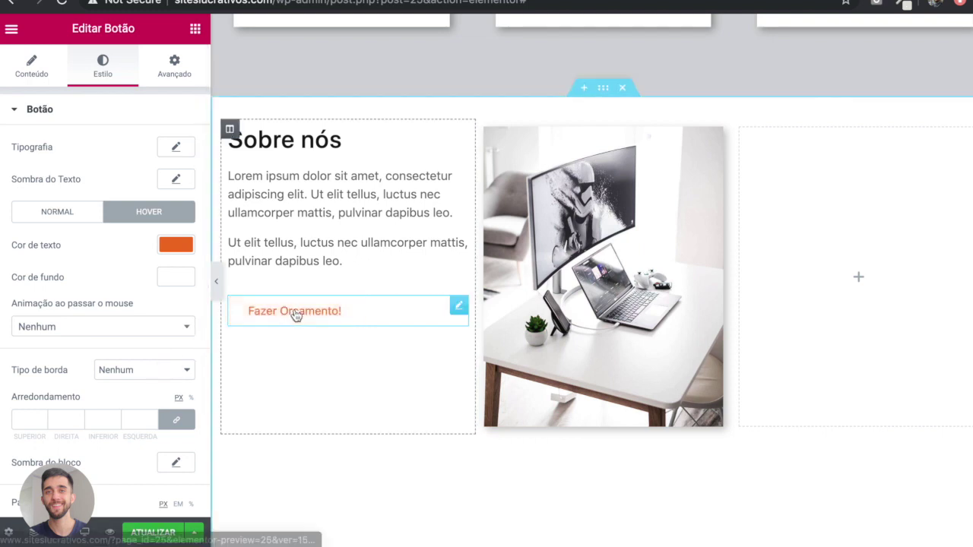
- Give the "Fazer Orçamento!" button a Sólido border with a width of 1 on all sides
left_click(131, 369)
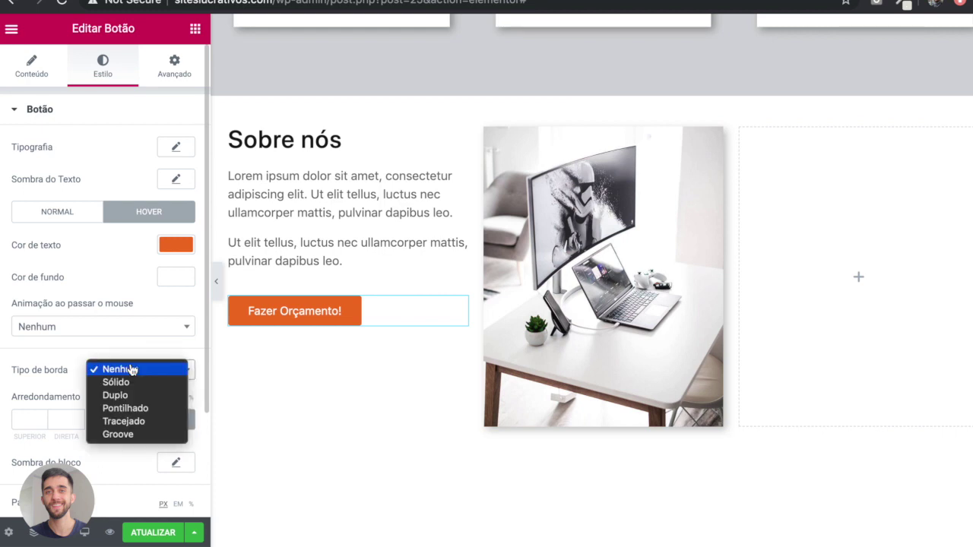
left_click(116, 383)
left_click(102, 452)
type("1")
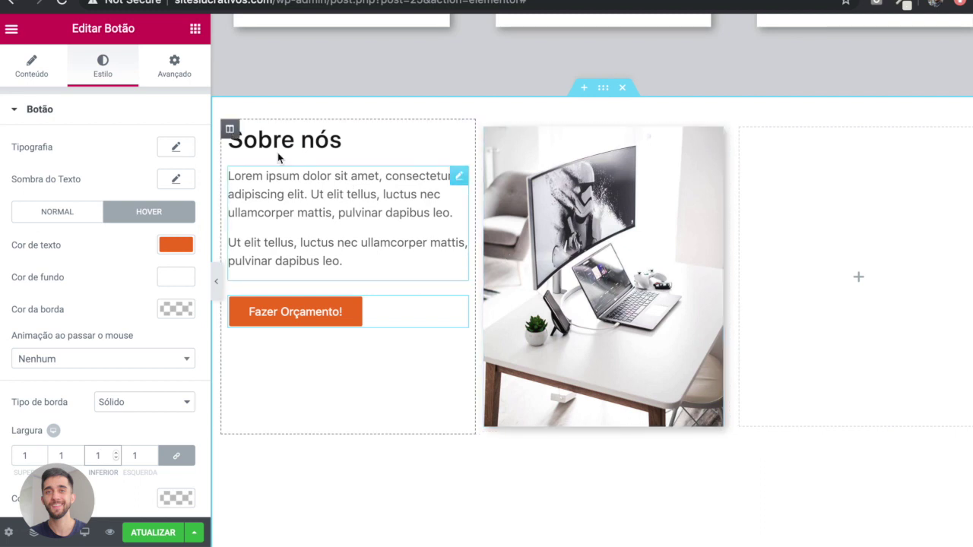
- Set the vertical alignment of the "Sobre nós" column to Meio
left_click(232, 130)
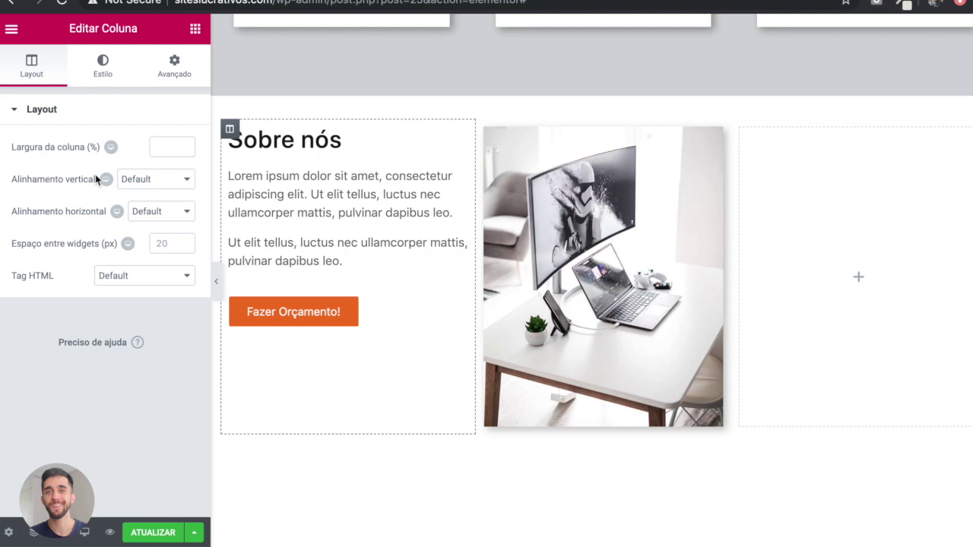
left_click(159, 182)
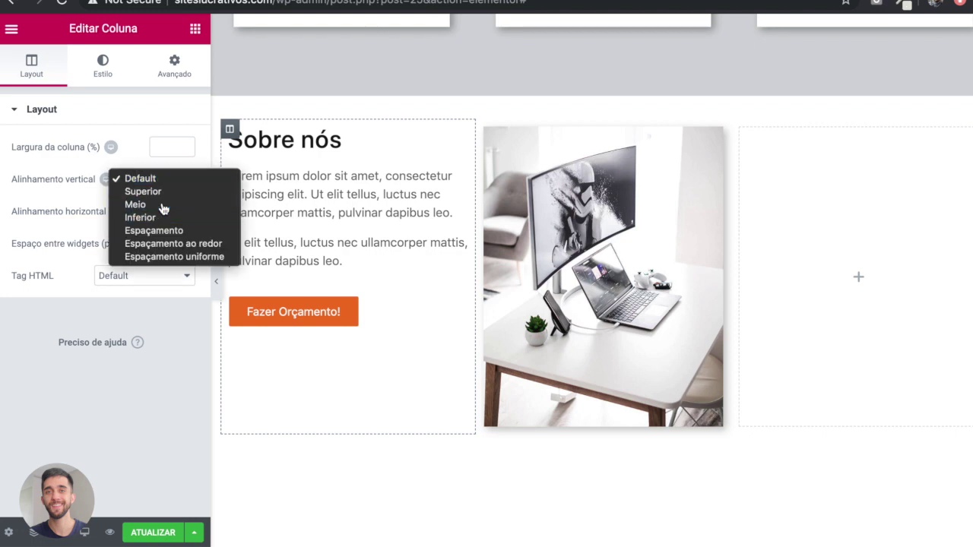
left_click(163, 205)
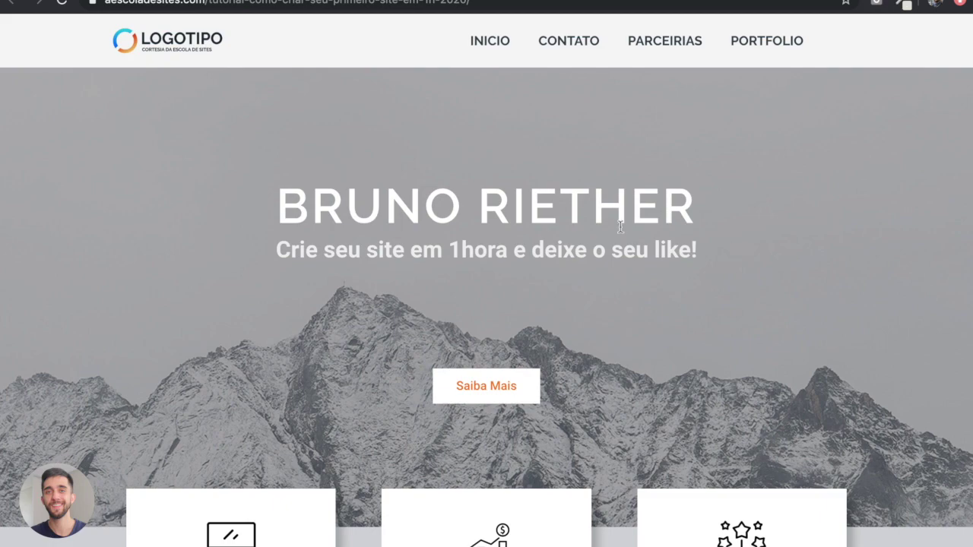
- Check the example site's "O que fazemos" column, then duplicate the "Sobre nós" heading and move the copy into the empty third column
scroll(583, 252, "down", 10)
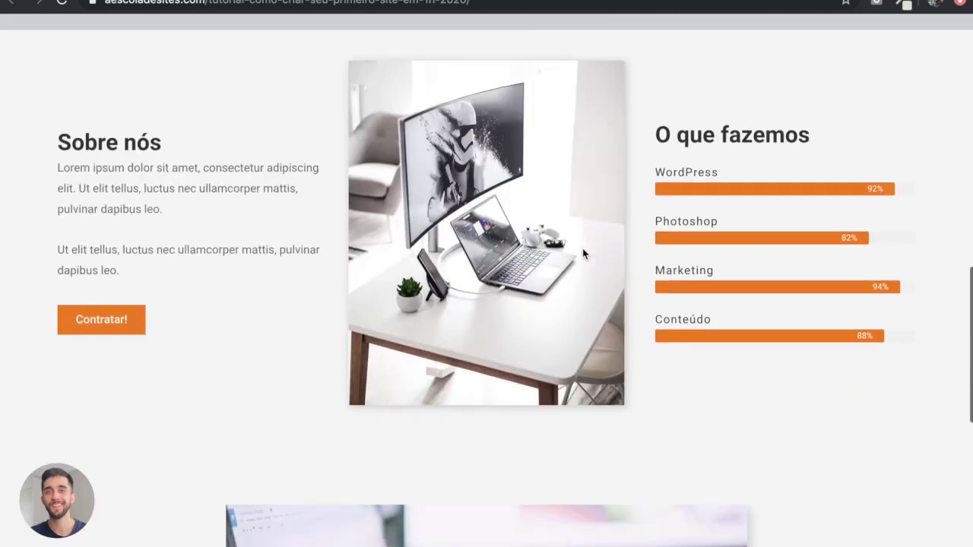
left_click_drag(658, 136, 904, 359)
left_click(904, 359)
key("ctrl+Tab")
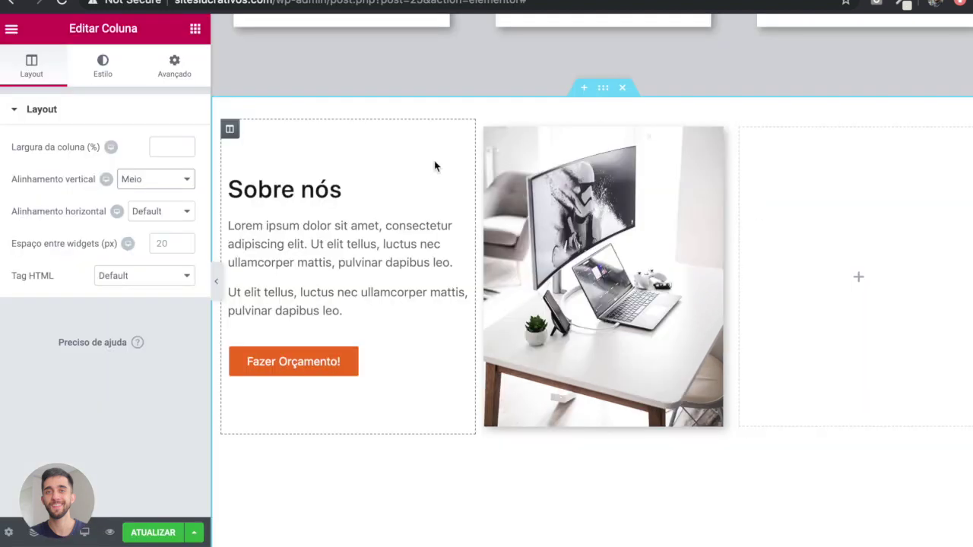
right_click(388, 196)
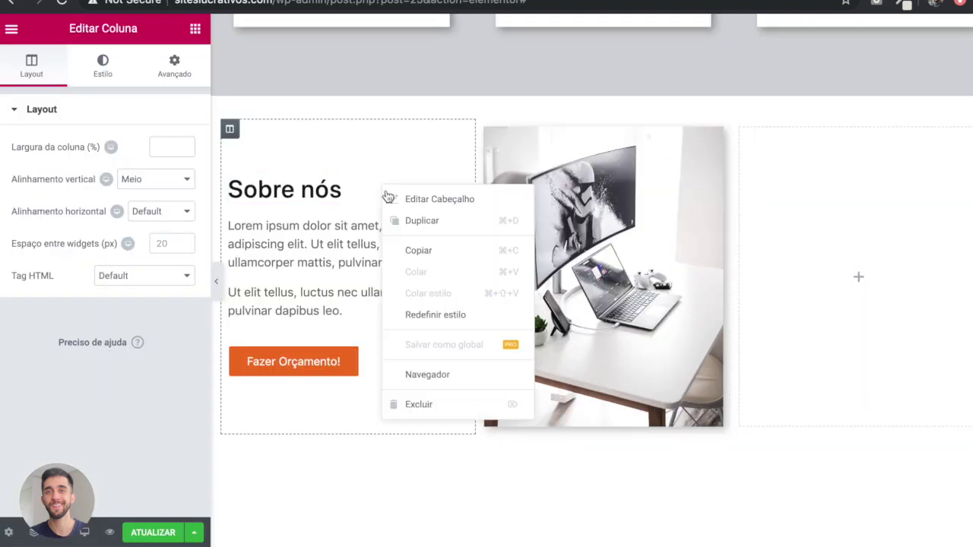
left_click(420, 220)
left_click_drag(456, 204, 855, 237)
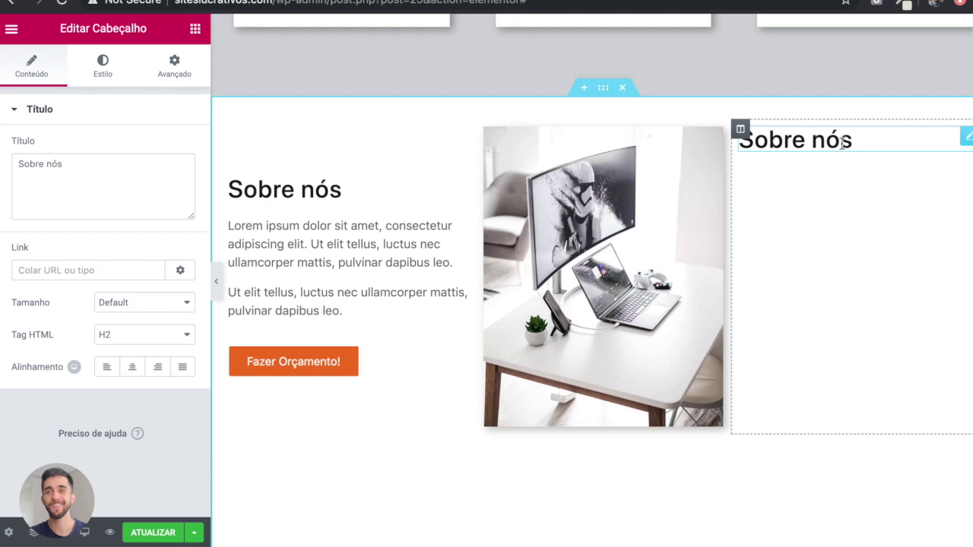
- Set the third column's vertical alignment to Meio and change its heading text to "O que fazemos"
left_click(741, 131)
left_click(166, 179)
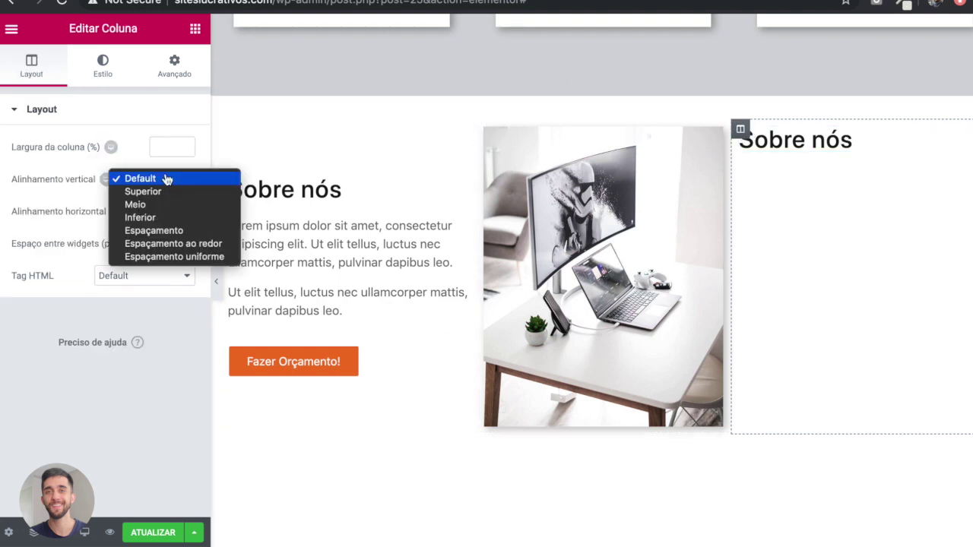
left_click(170, 211)
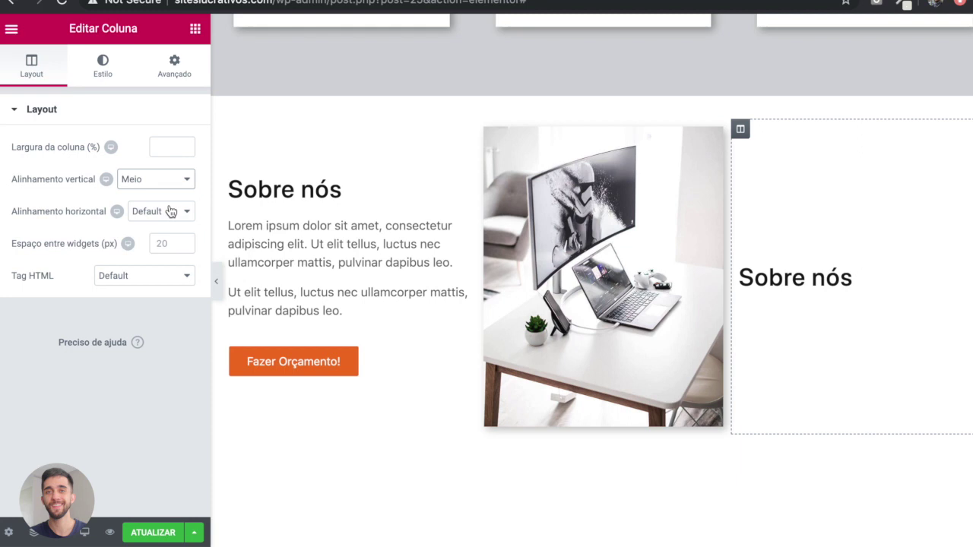
left_click(877, 271)
left_click_drag(874, 276, 707, 278)
type("O que fazemos")
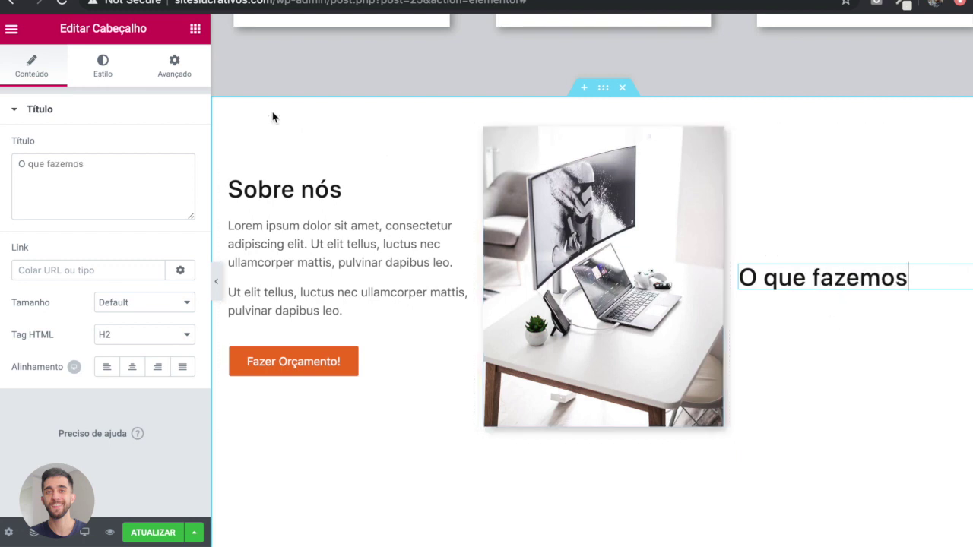
- Place a Barra de progresso widget below the "O que fazemos" heading and title it "WordPress"
left_click(196, 31)
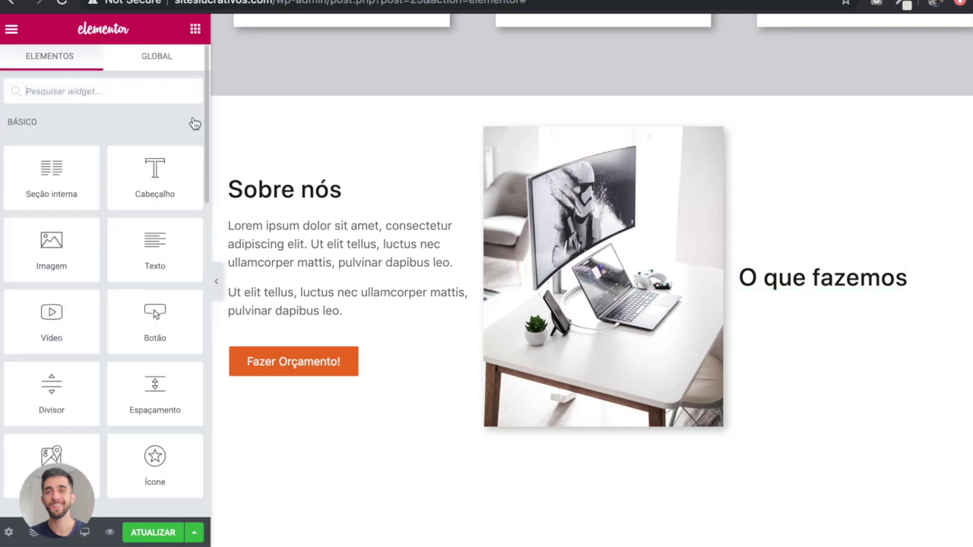
left_click(187, 121)
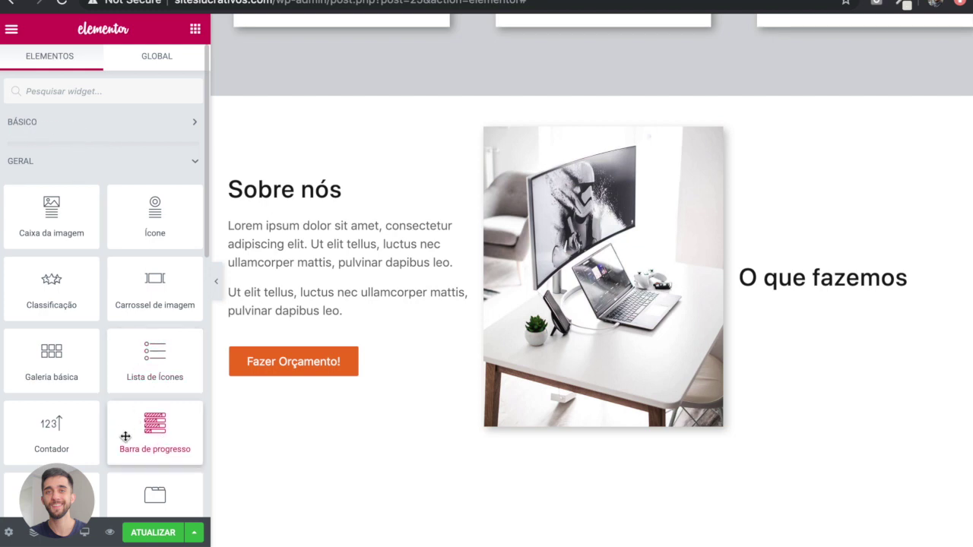
left_click_drag(167, 445, 854, 282)
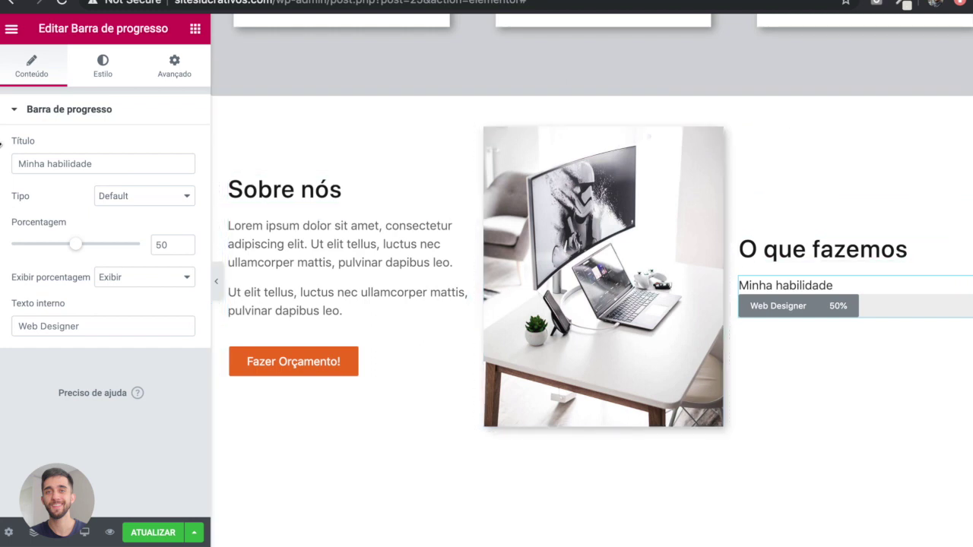
triple_click(95, 167)
type("W")
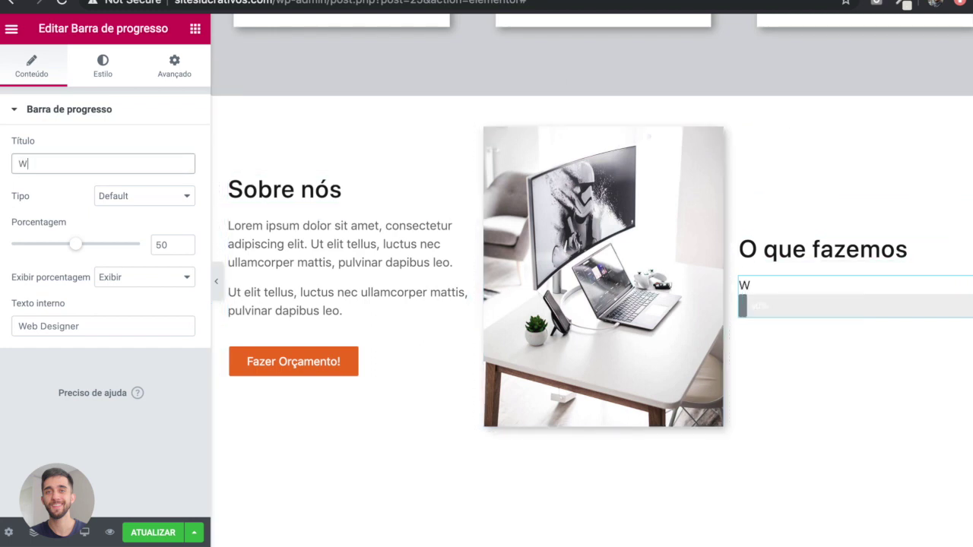
type("ordPress")
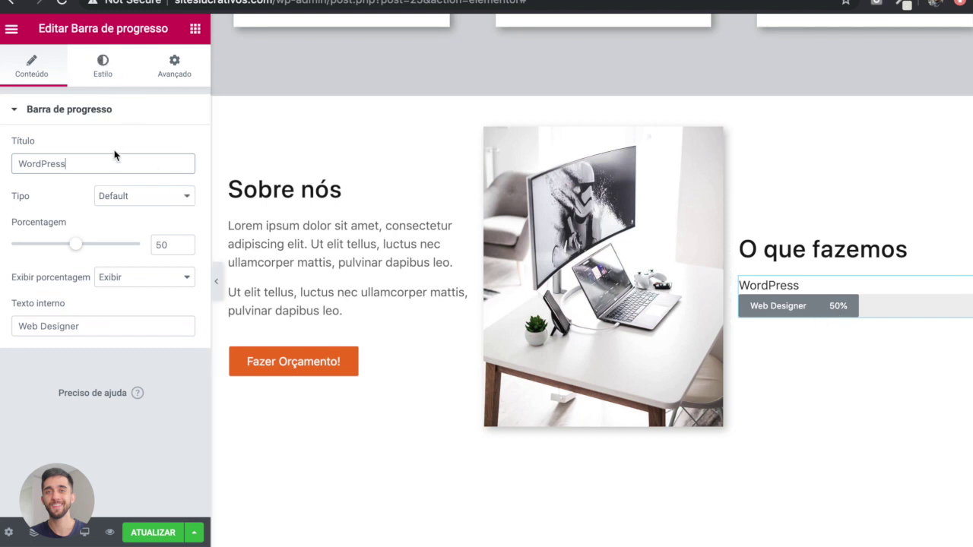
- Set the WordPress progress bar's percentage to 92 and clear its inner text
left_click_drag(76, 249, 129, 246)
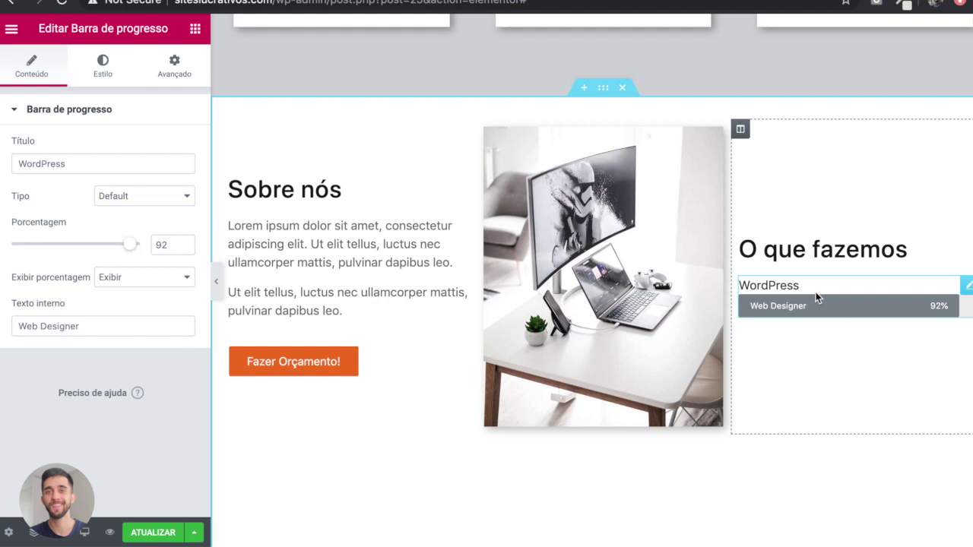
left_click(34, 323)
key("super+a")
key("BackSpace")
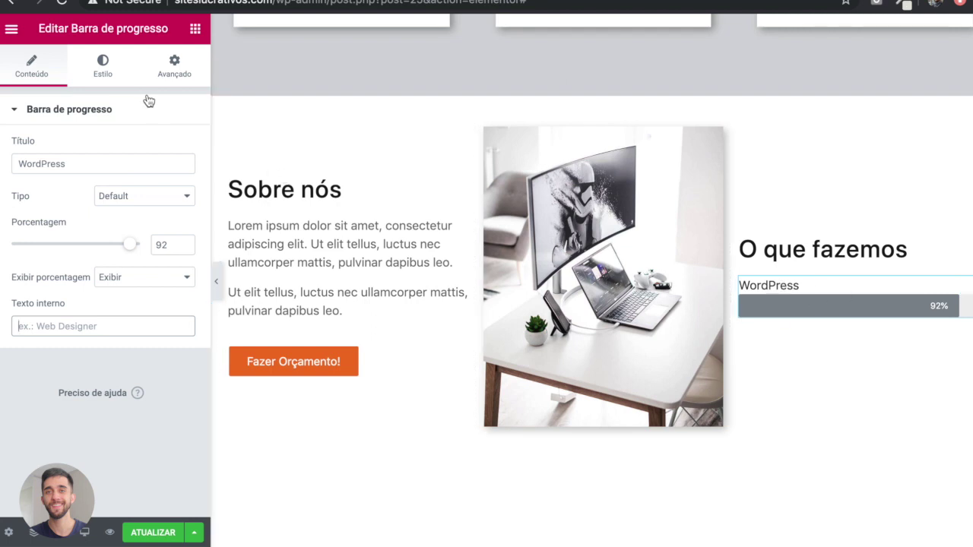
- Set the fill colour of the WordPress progress bar to #f07320
left_click(105, 70)
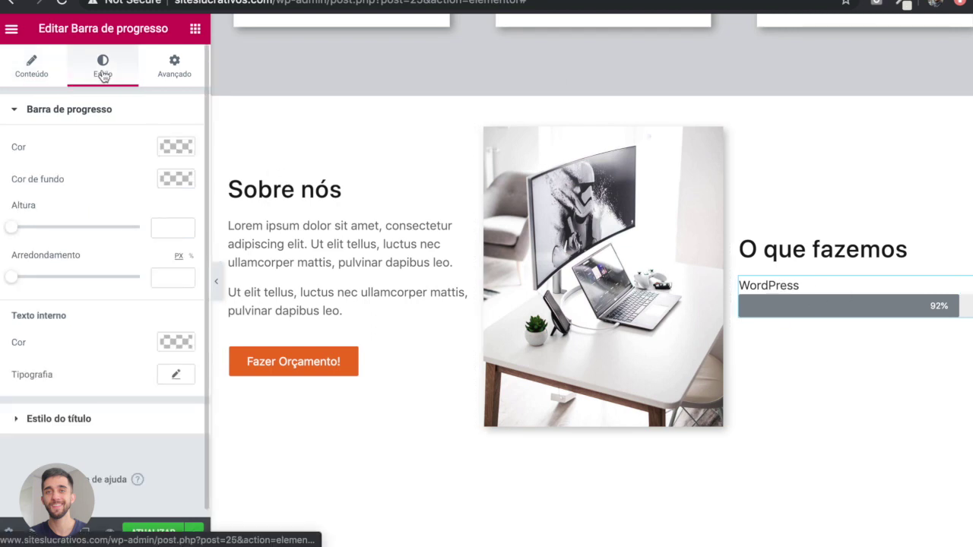
left_click(176, 147)
left_click(67, 146)
type("#f07320")
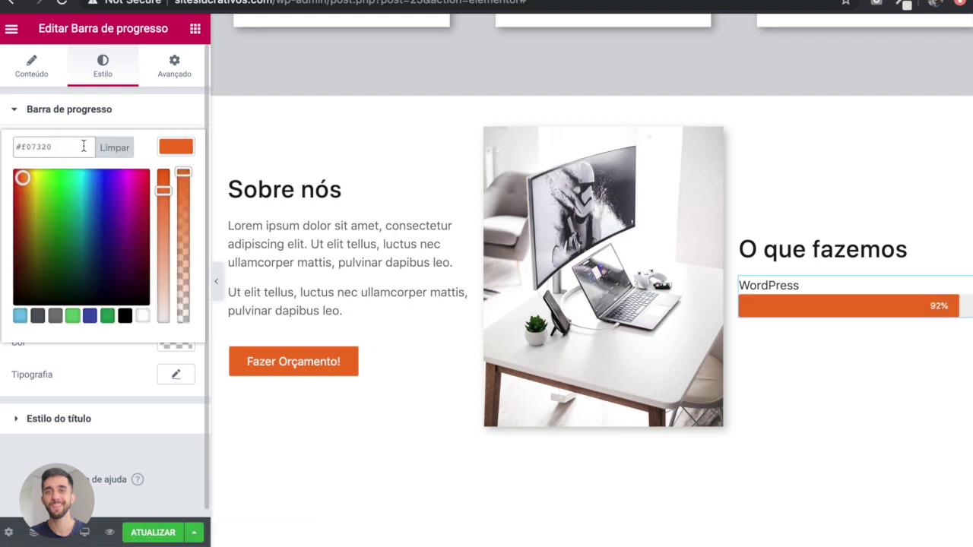
left_click(176, 147)
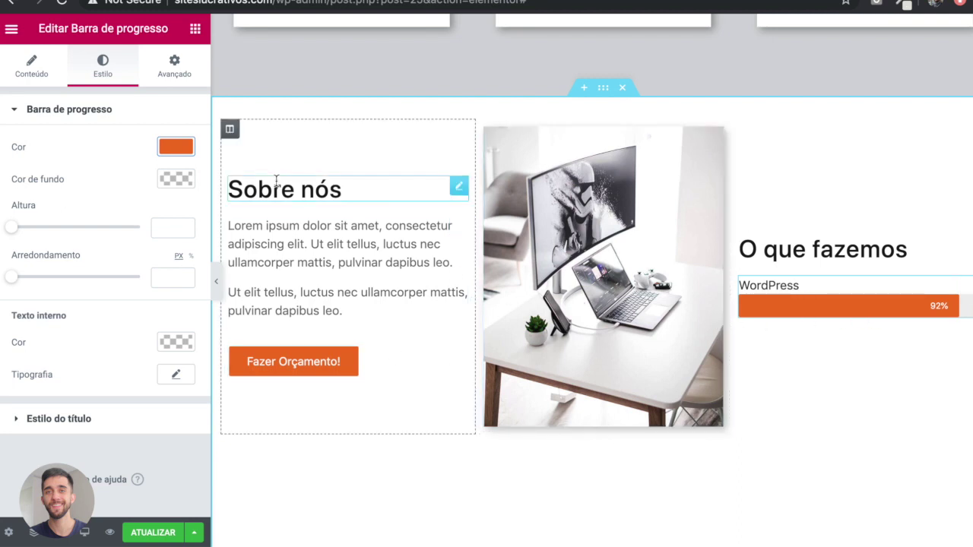
- Give the WordPress progress bar a light grey background colour and set its height to 17
left_click(176, 179)
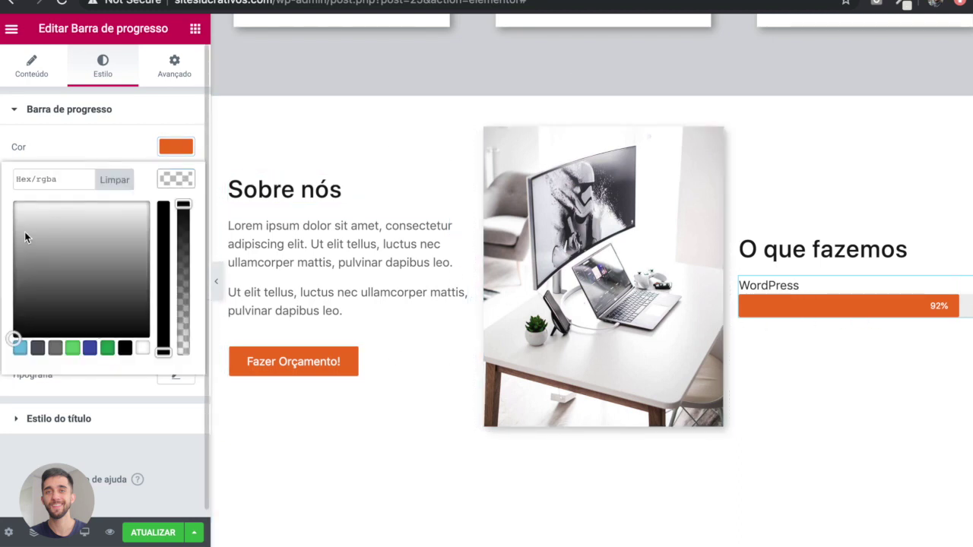
left_click(21, 222)
mouse_move(22, 222)
left_mouse_down()
mouse_move(10, 210)
mouse_move(83, 272)
mouse_move(18, 245)
mouse_move(8, 215)
left_mouse_up()
left_click(182, 187)
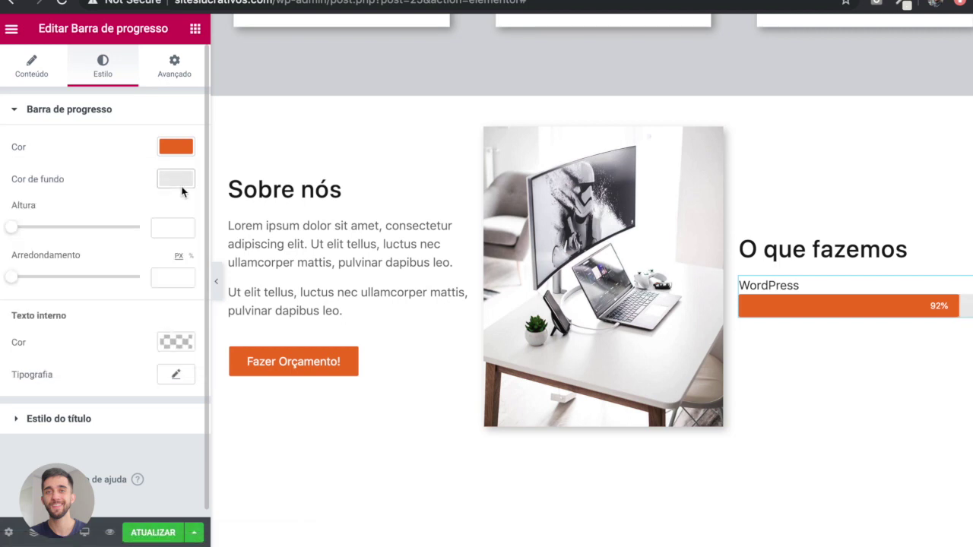
left_click(170, 228)
type("17")
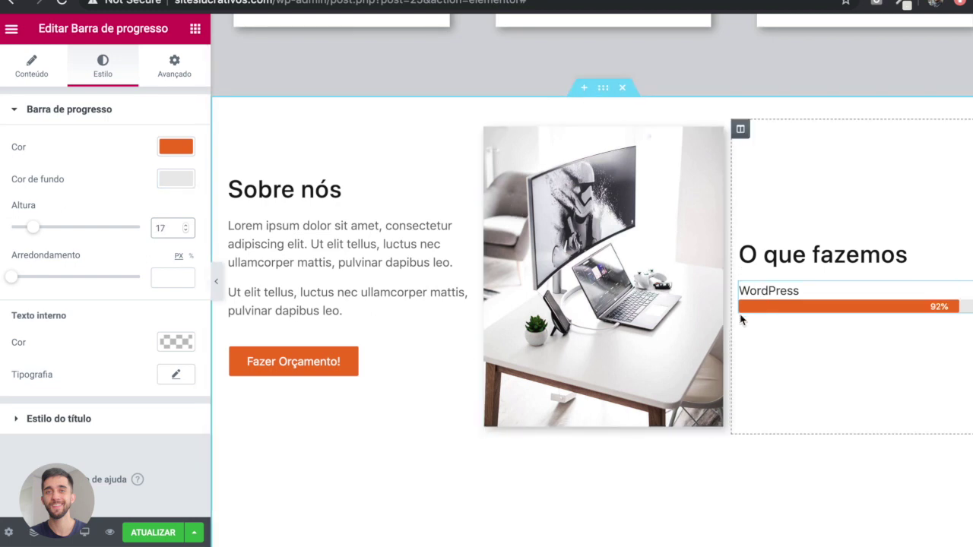
- Set the line height of the WordPress progress bar's title typography to 2.2 em
left_click(48, 422)
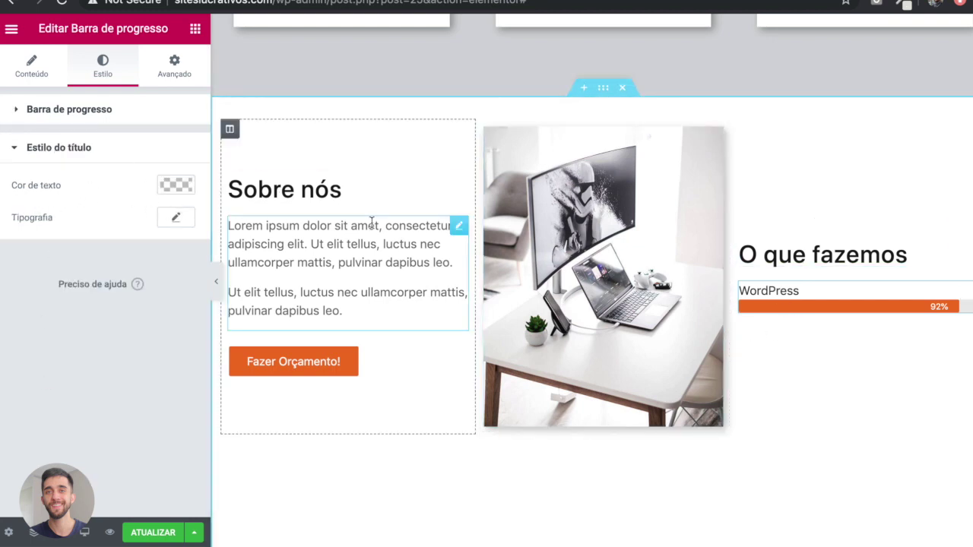
left_click(166, 220)
scroll(173, 359, "down", 2)
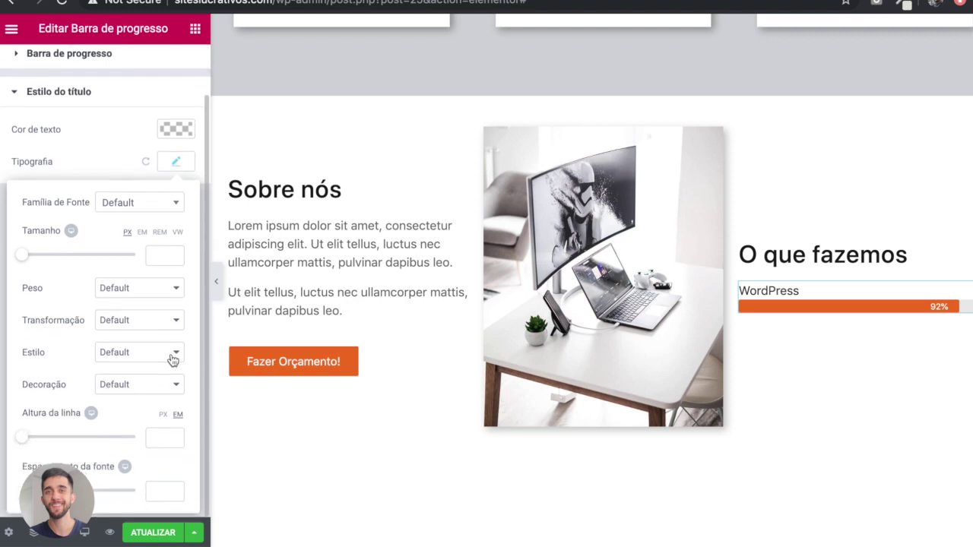
left_click_drag(23, 439, 46, 444)
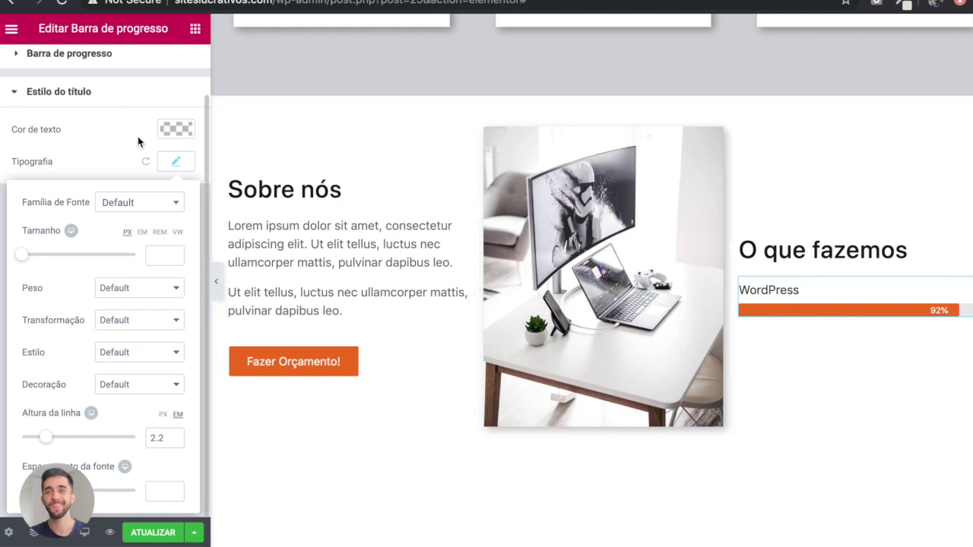
- Give the WordPress progress bar's title a slightly transparent near-black text colour, rgba 15,15,15 with reduced opacity
left_click(180, 141)
left_click(180, 142)
left_click(13, 281)
scroll(99, 289, "up", 1)
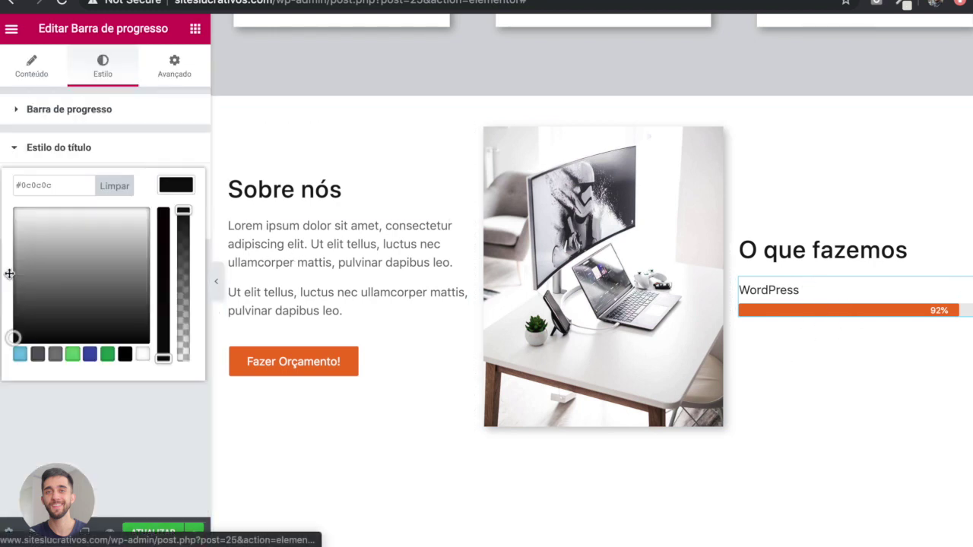
left_click_drag(180, 224, 183, 245)
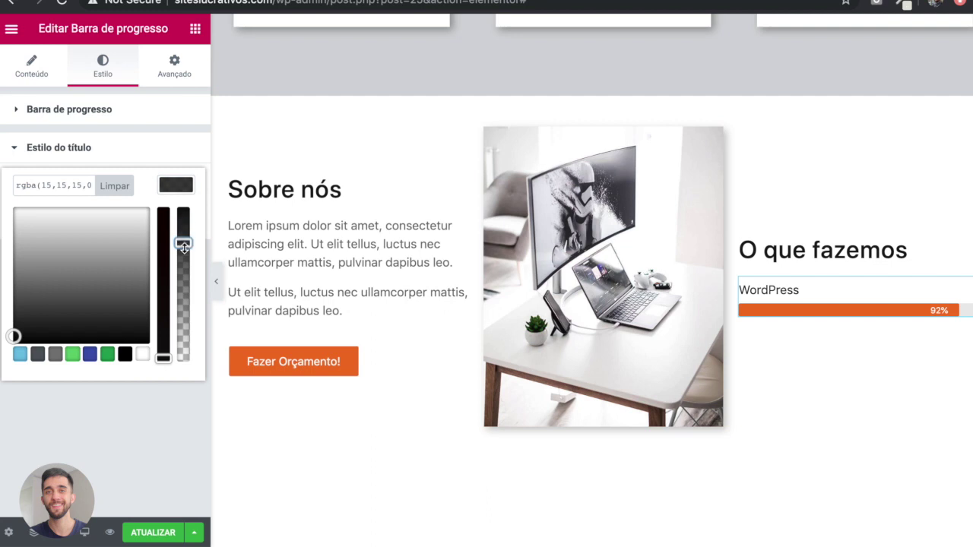
left_click(166, 414)
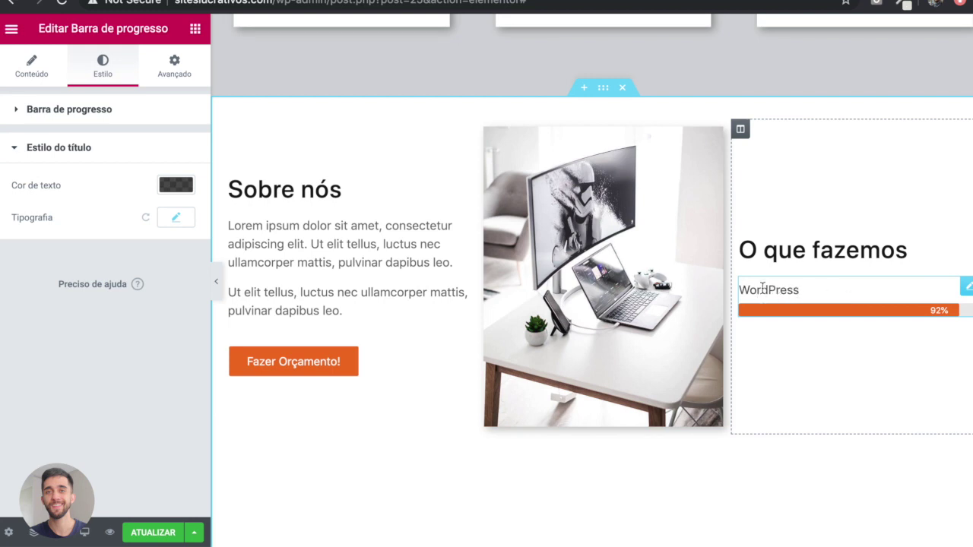
- Duplicate the WordPress progress bar three times, making the copies Photoshop at 81, Marketing Digital at 94 and Produção de Conteúdo at 88
right_click(867, 298)
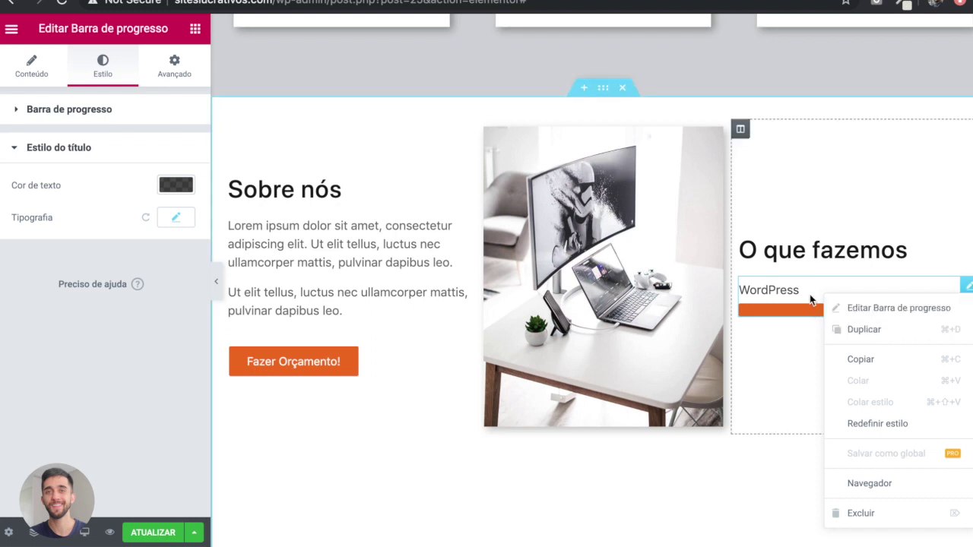
right_click(809, 295)
left_click(870, 331)
right_click(811, 315)
left_click(831, 348)
right_click(810, 352)
left_click(811, 346)
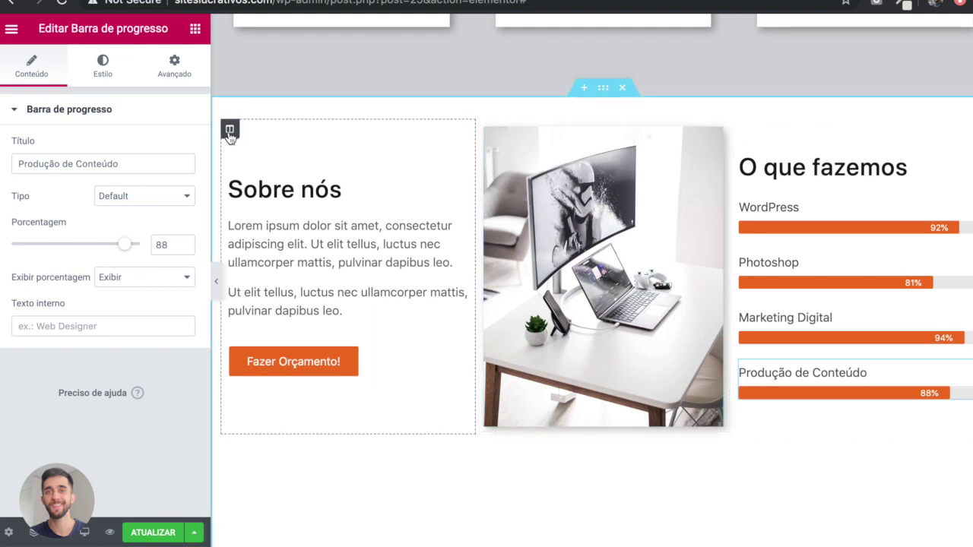
- Unlink the margins of the "Sobre nós" column and set its right margin to 20 px
left_click(229, 132)
left_click(176, 69)
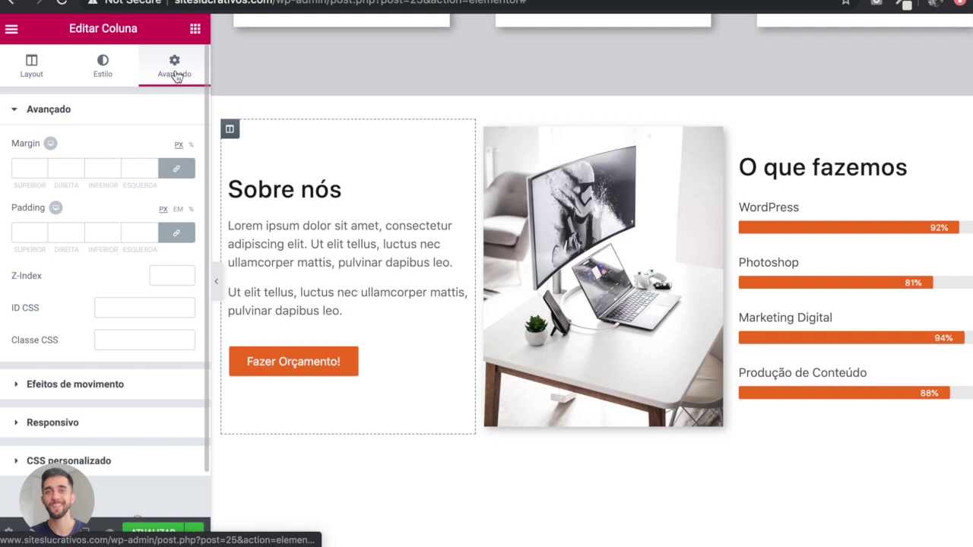
left_click(190, 172)
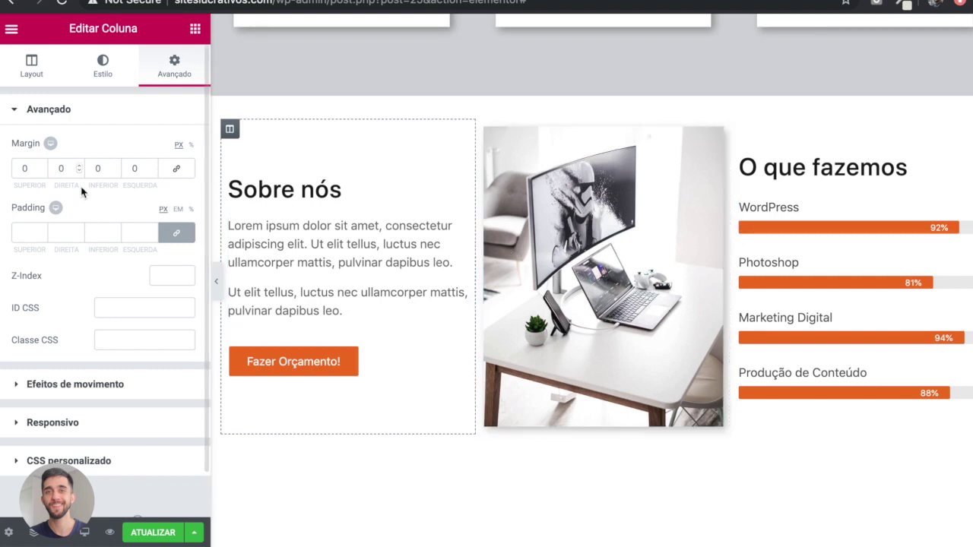
left_click(61, 168)
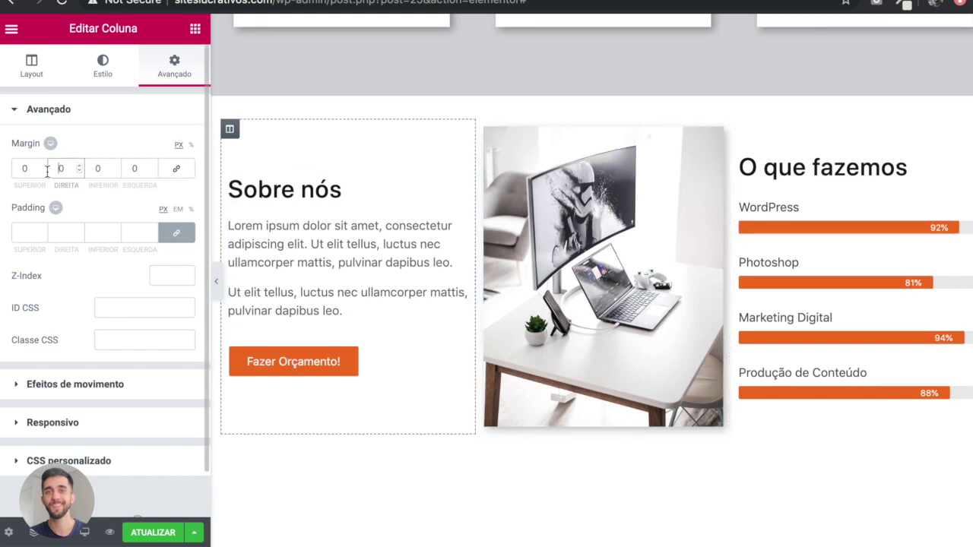
type("20")
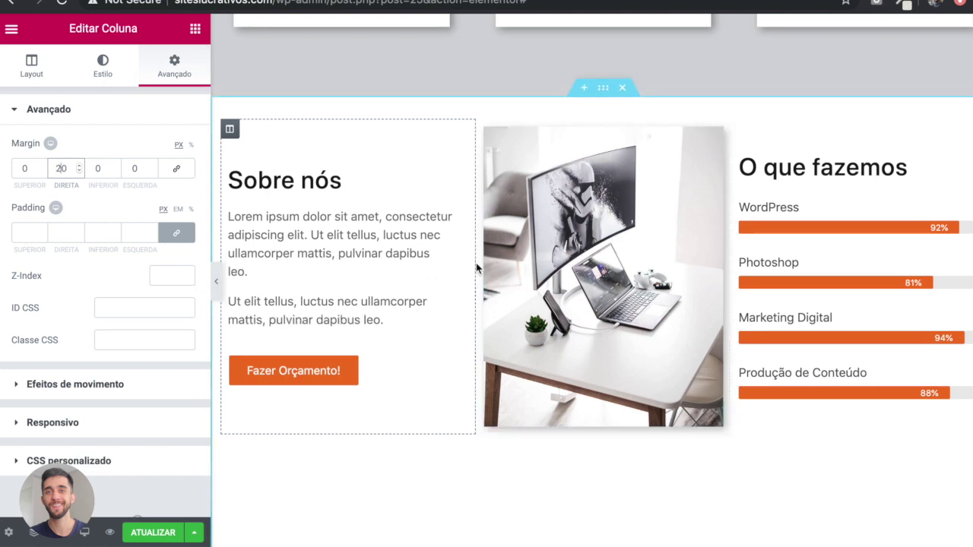
- Set the left margin of the "O que fazemos" column to 20 px, leaving its other margins at 0
left_click(740, 131)
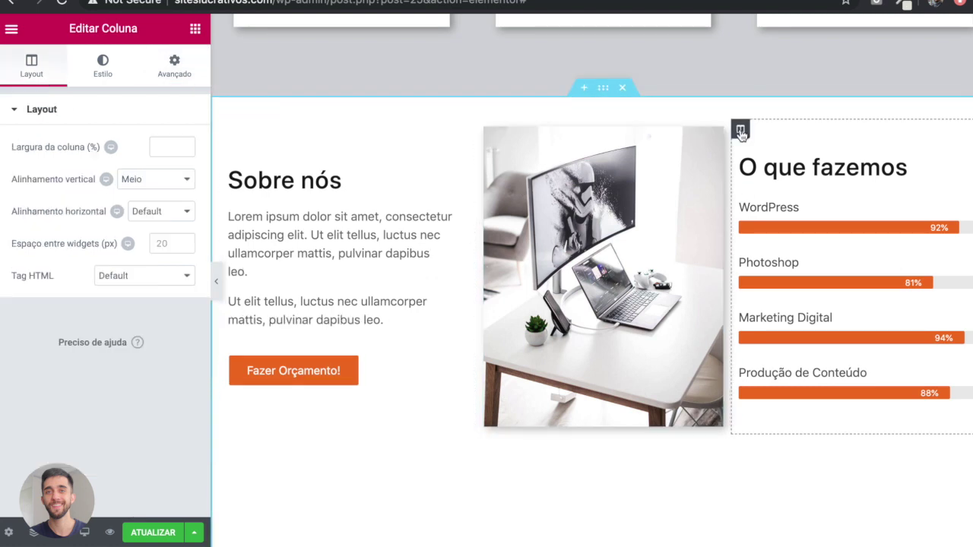
left_click(177, 70)
left_click(129, 168)
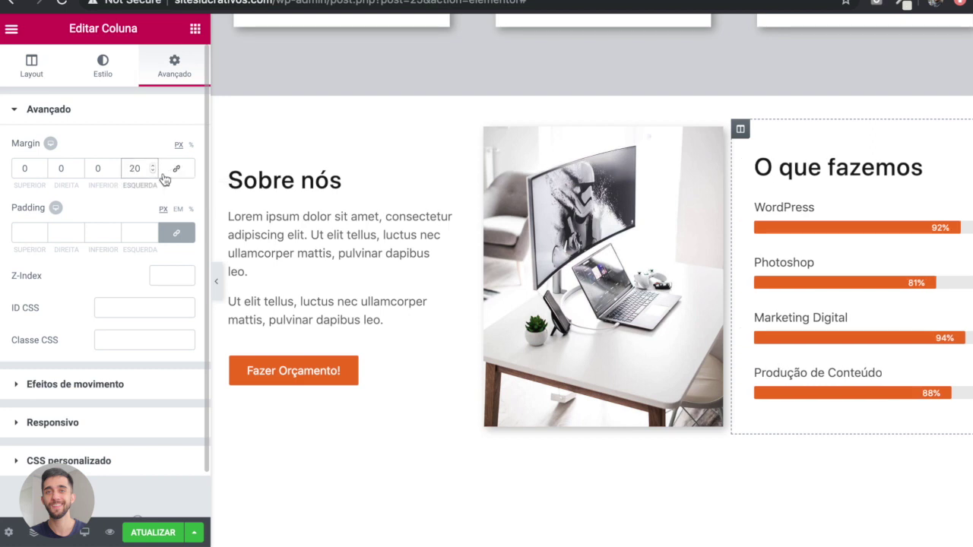
- Check the page layout with the editing panel collapsed, restore the panel and save the page update
scroll(218, 285, "right", 3)
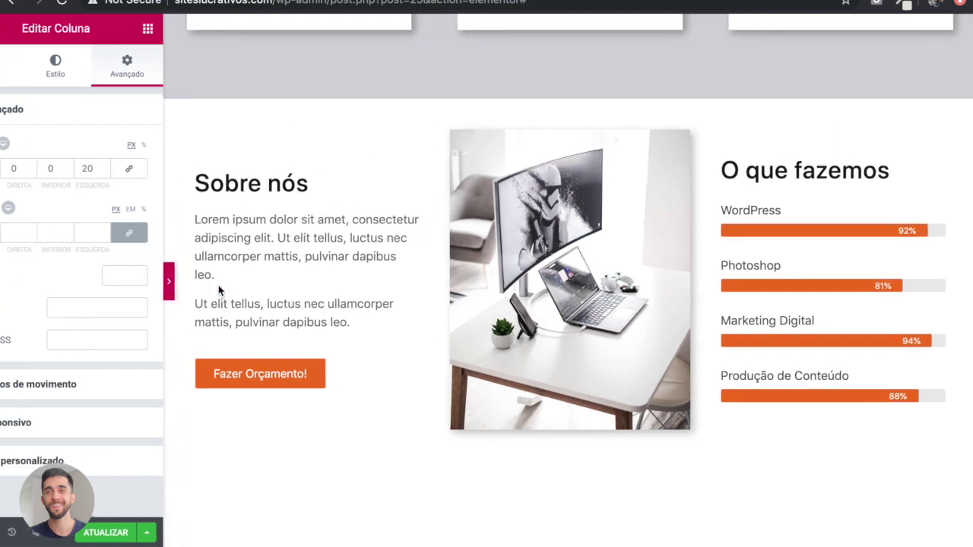
scroll(218, 285, "right", 5)
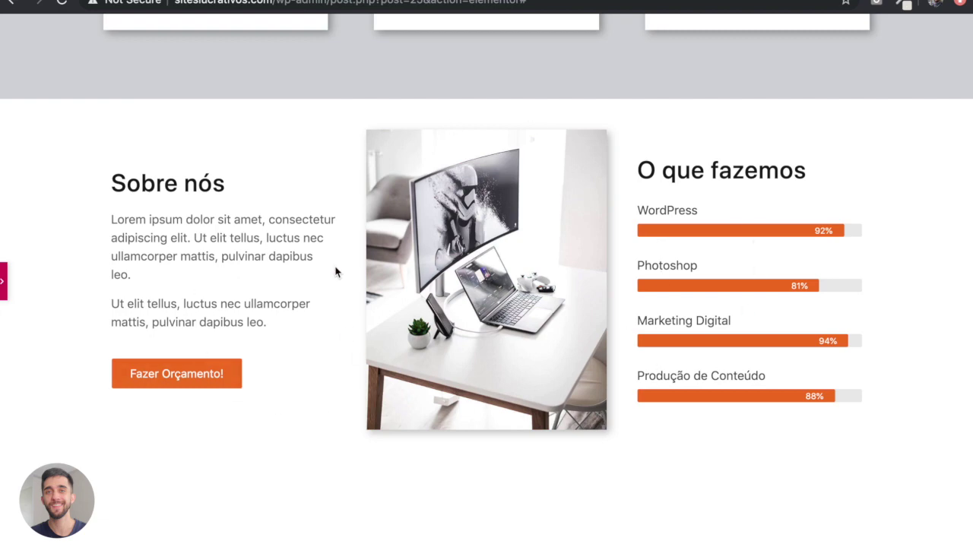
scroll(335, 272, "up", 8)
scroll(335, 272, "down", 3)
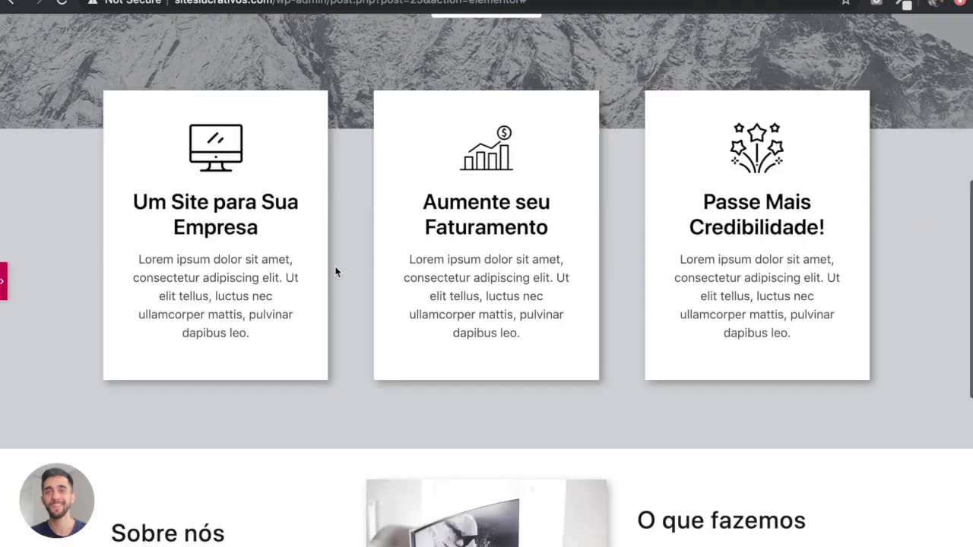
scroll(335, 272, "down", 5)
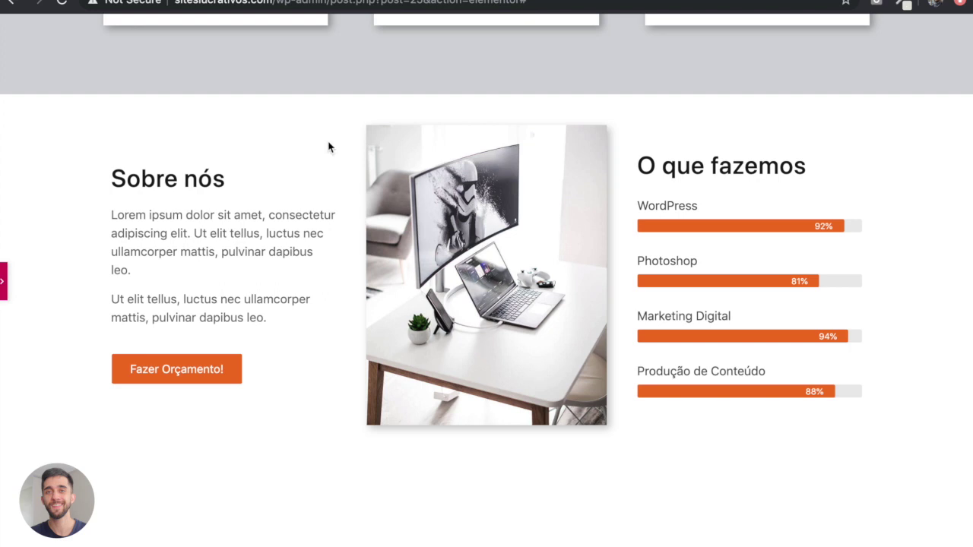
left_click(3, 282)
left_click(152, 532)
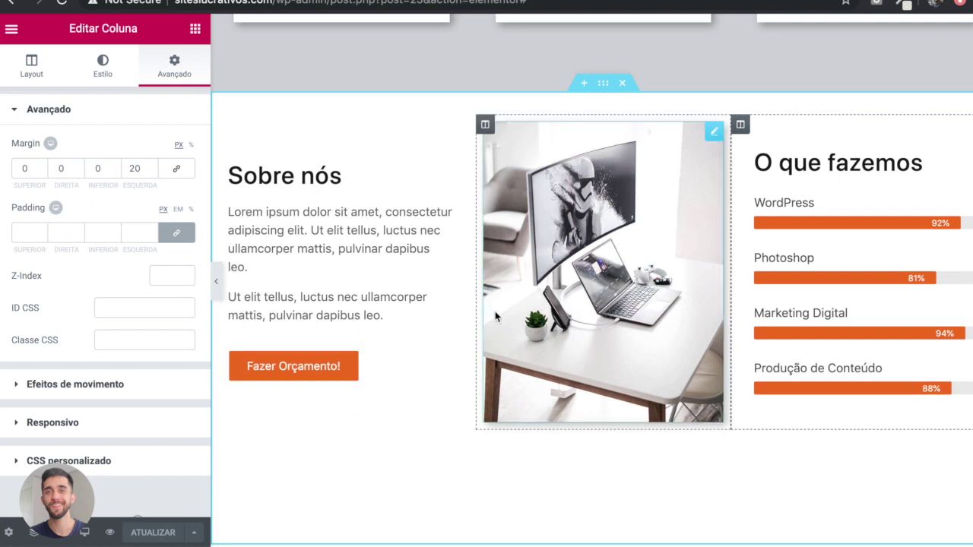
- Open the saved page's preview and examine the finished three-column section, including its progress bars and button hover effect
left_click(111, 534)
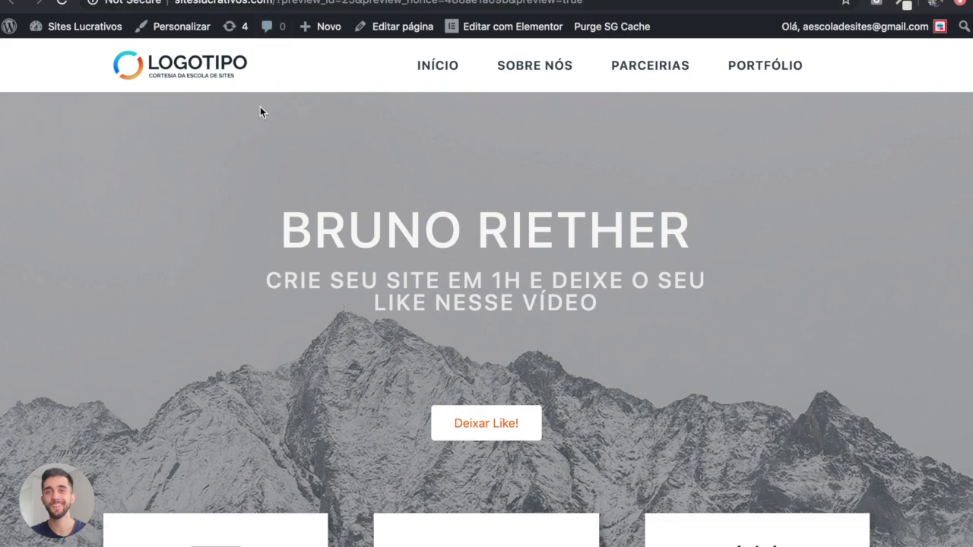
scroll(260, 112, "down", 10)
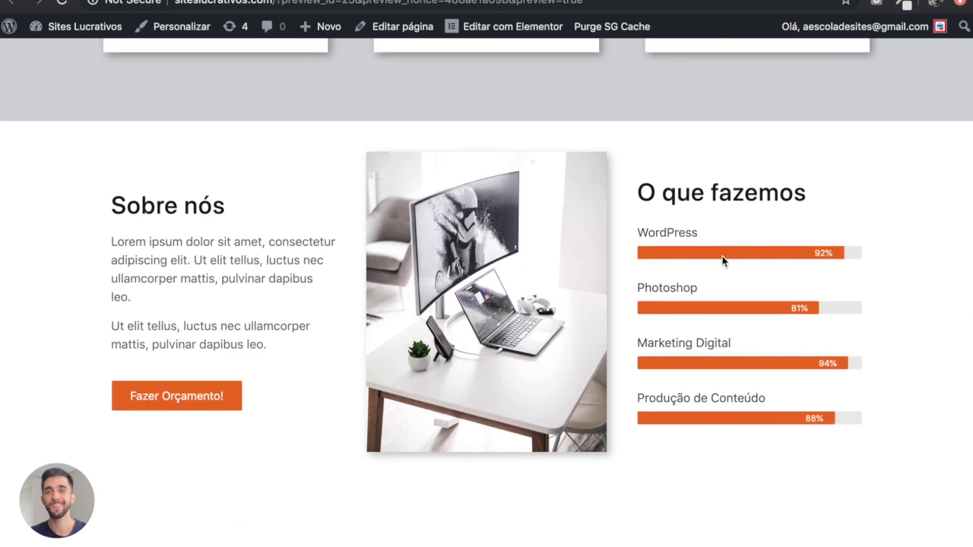
key("ctrl+r")
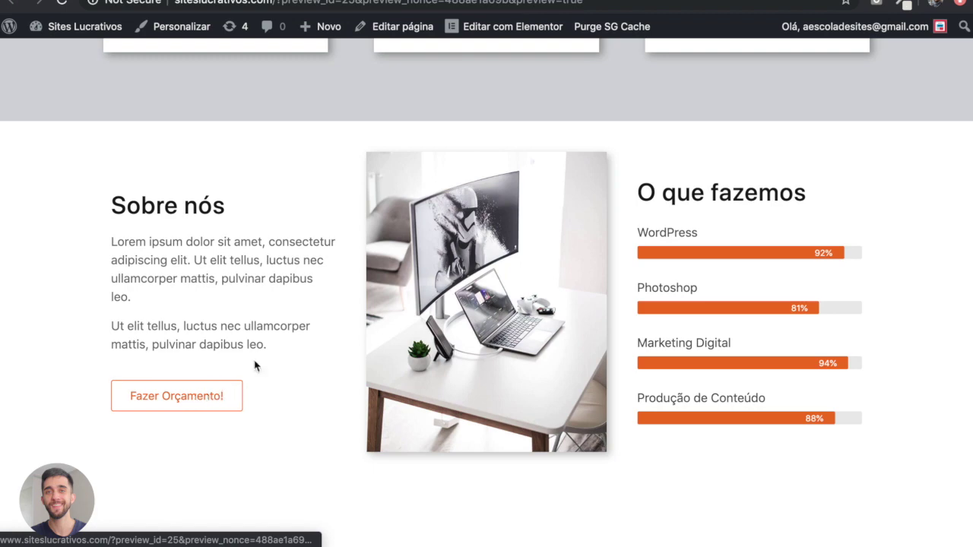
scroll(406, 272, "up", 4)
scroll(406, 277, "up", 4)
scroll(480, 276, "up", 2)
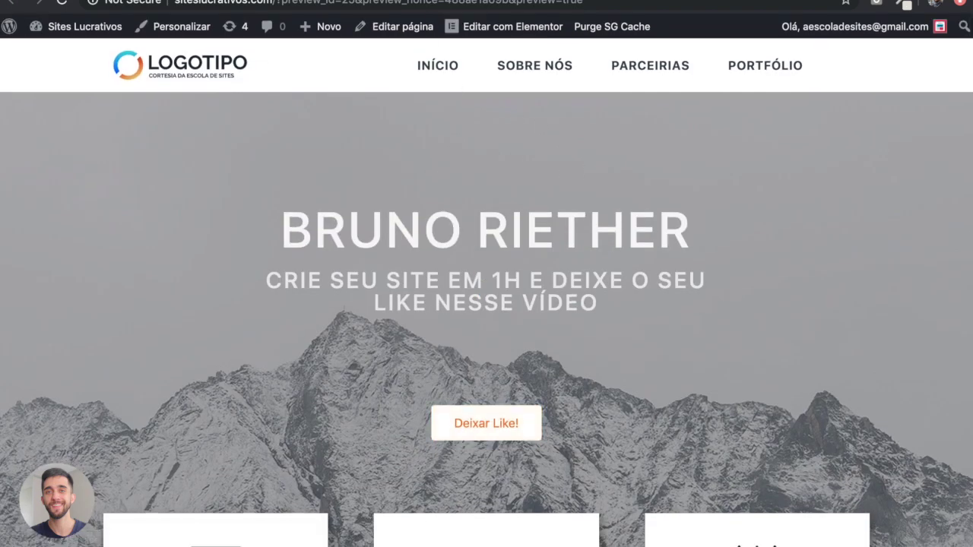
- Return from the preview and switch to the example site to examine its video section with the "Ver Portfólio!" button
left_click(289, 1)
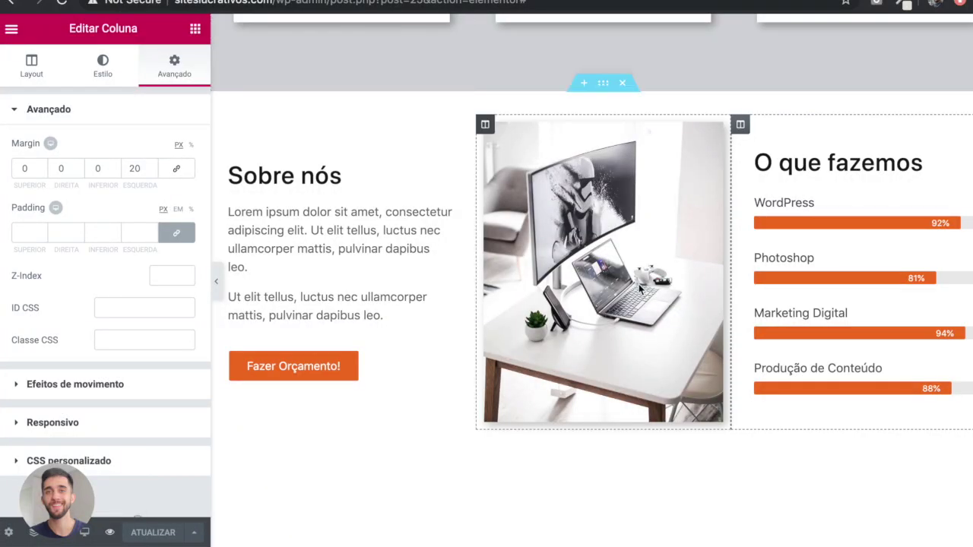
scroll(638, 289, "down", 3)
key("ctrl+Tab")
scroll(568, 285, "down", 3)
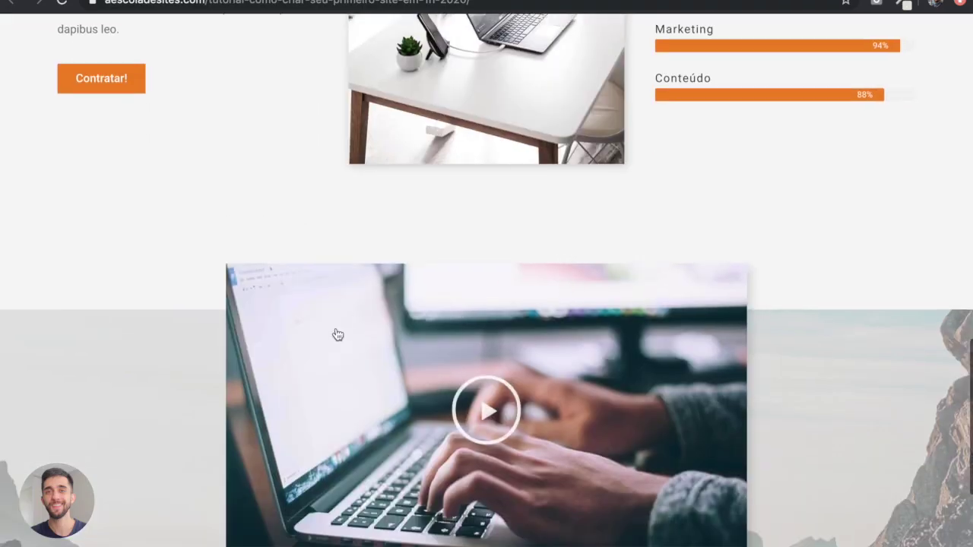
scroll(471, 411, "down", 2)
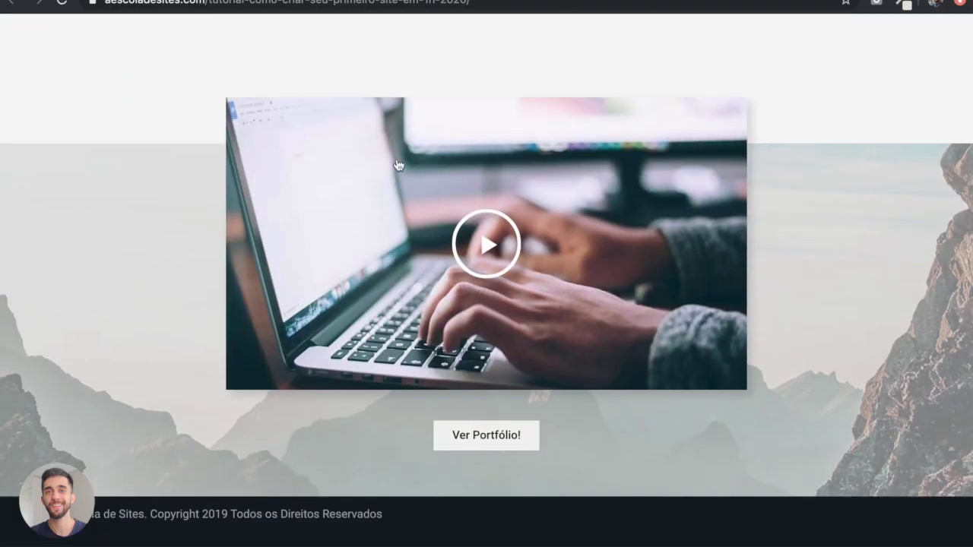